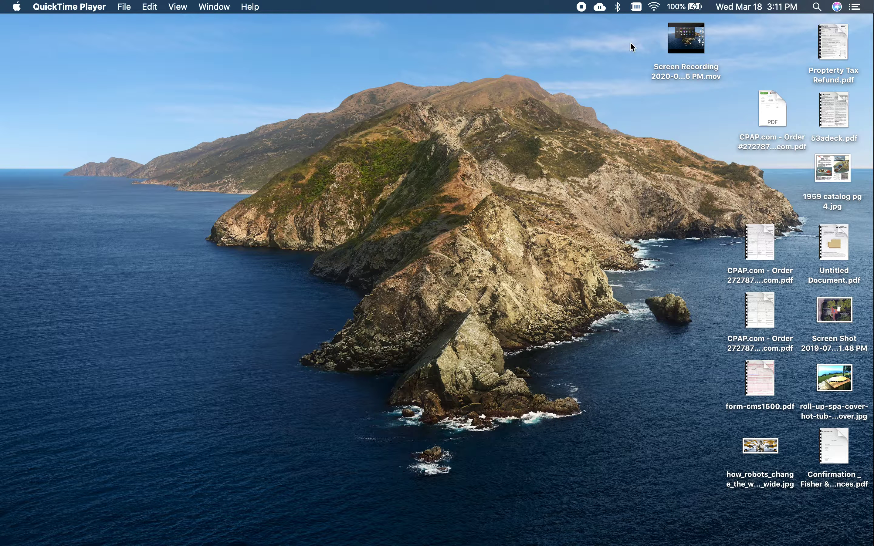
Step: Move the screen recording file to a clear spot on the desktop, away from the other files
left_click_drag(668, 35, 538, 54)
mouse_move(644, 65)
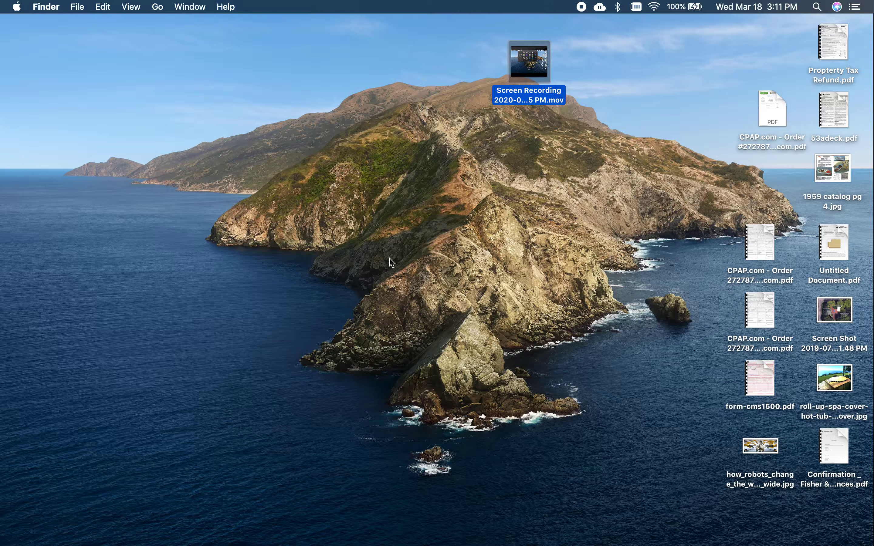
left_click(310, 258)
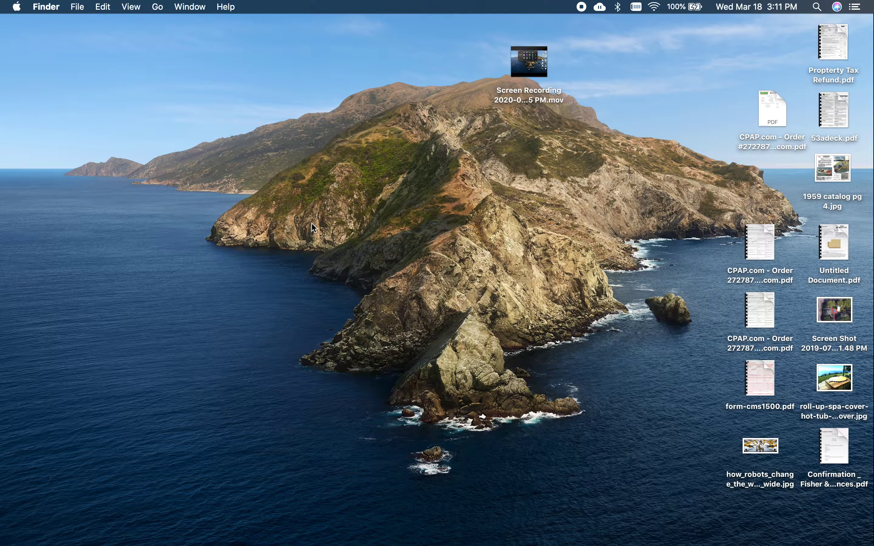
left_click(528, 53)
left_click_drag(529, 52, 630, 34)
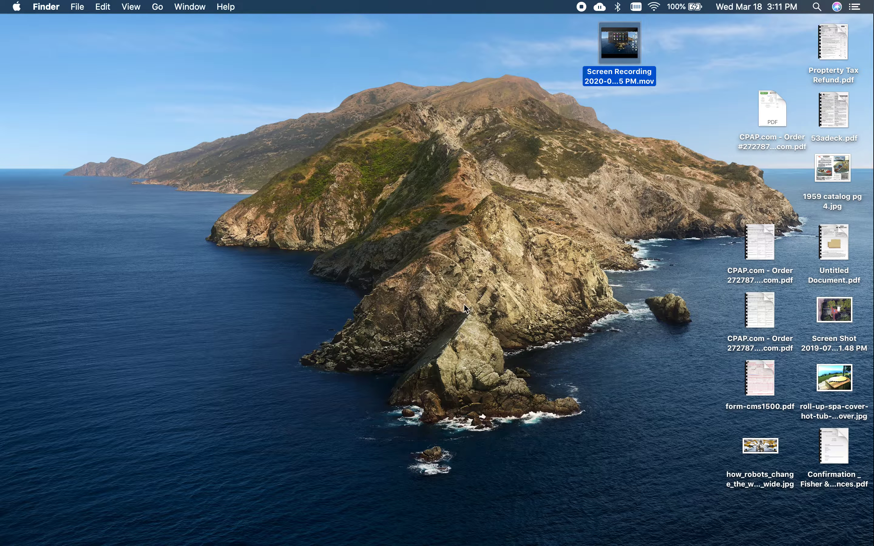
Step: Switch to Chrome with the YouTube Studio channel videos and dismiss the COVID-19 notice
mouse_move(472, 543)
left_click(479, 518)
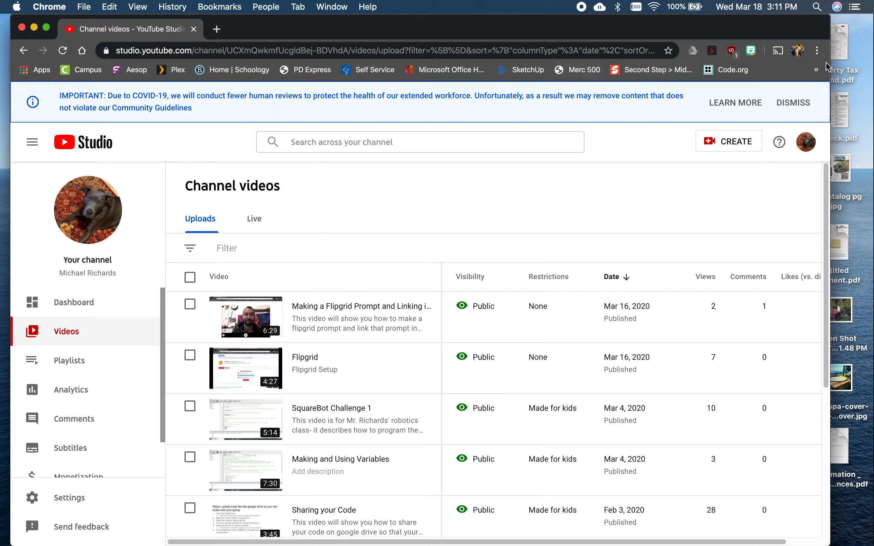
left_click(791, 103)
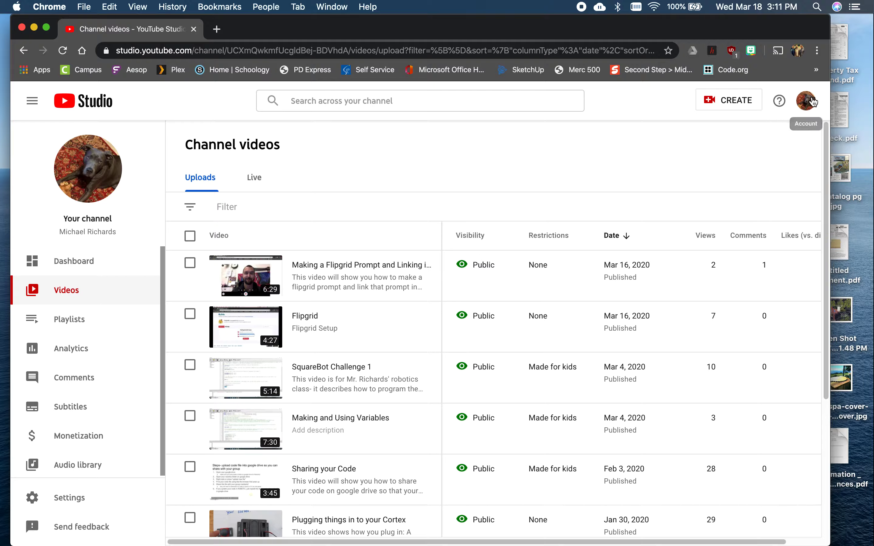
Step: Examine the account options and the list of videos already uploaded to the channel
left_click(809, 104)
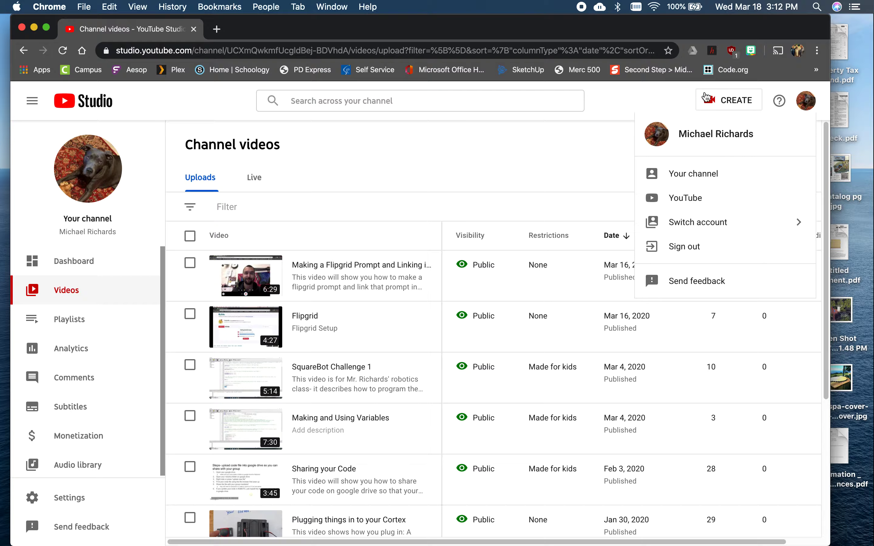
left_click(807, 103)
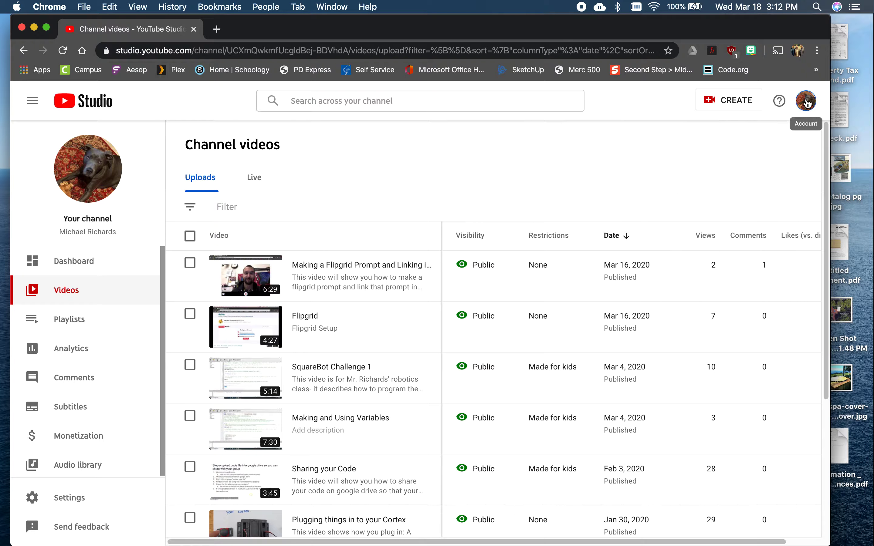
left_click(806, 102)
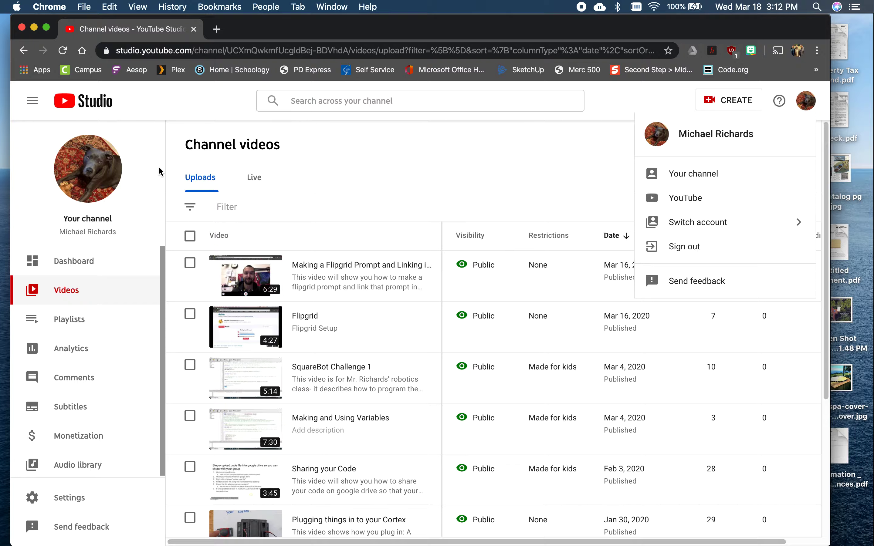
left_click(364, 168)
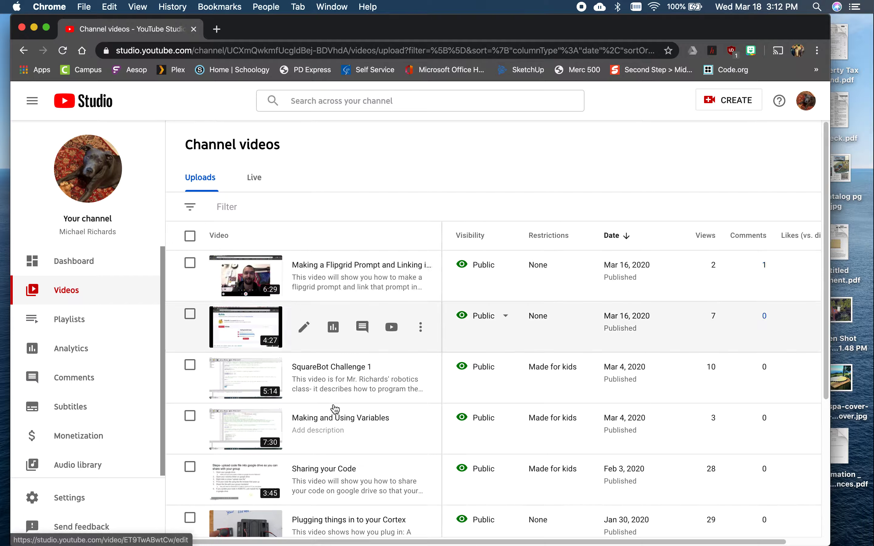
scroll(361, 496, "down", 5)
scroll(353, 496, "up", 5)
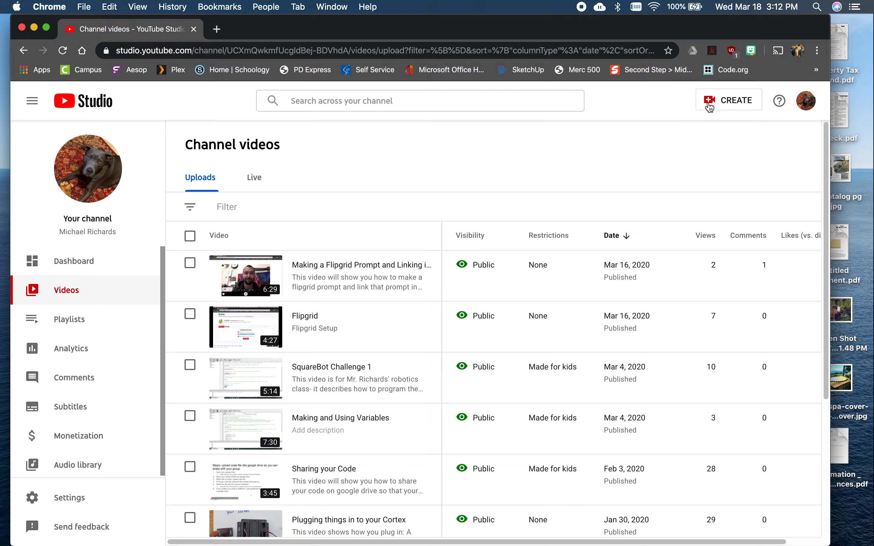
Step: Start a new video upload to the channel
left_click(733, 103)
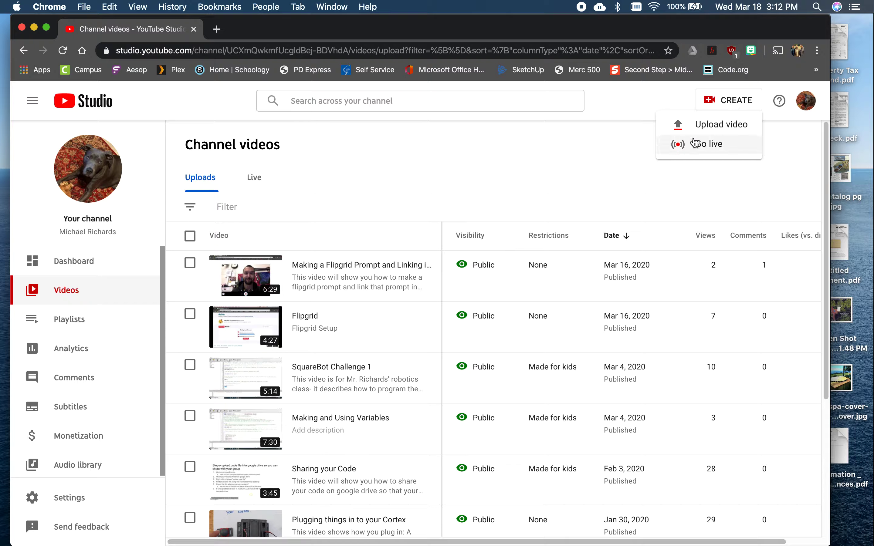
left_click(700, 124)
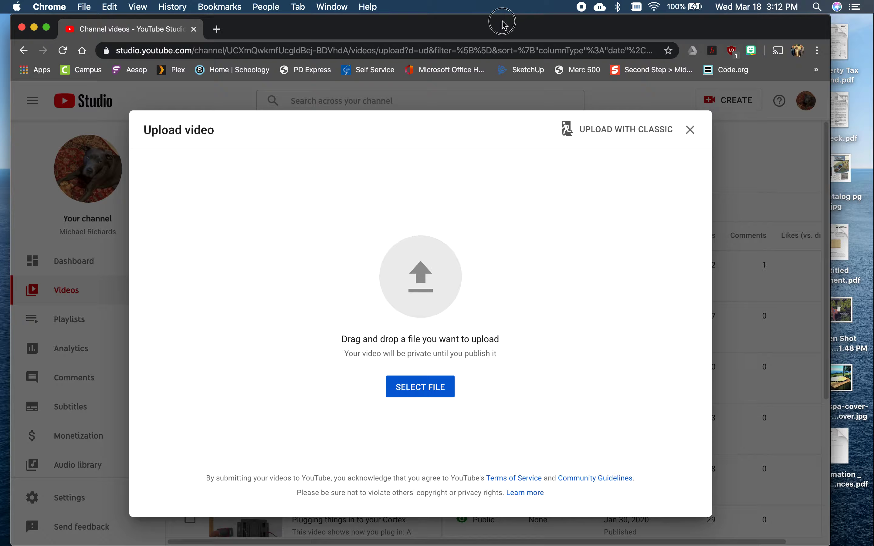
left_click_drag(501, 23, 433, 91)
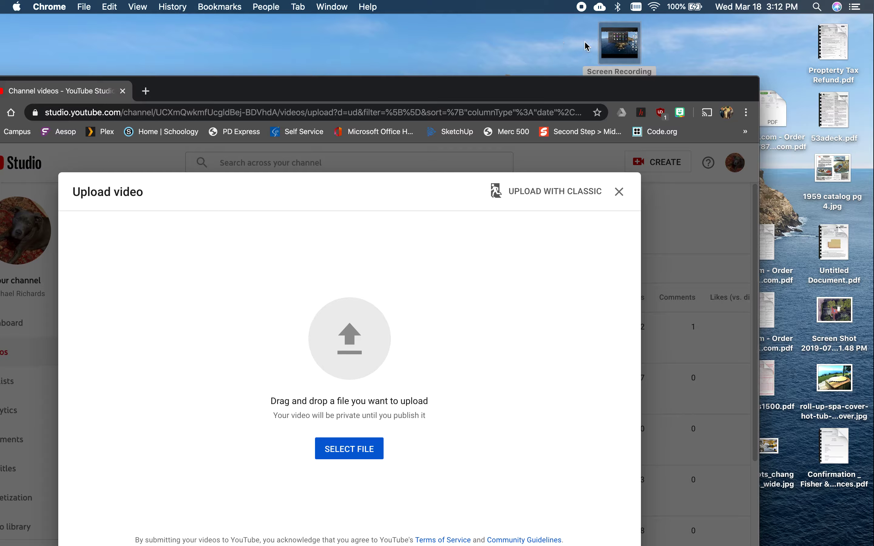
left_click(628, 39)
left_click_drag(627, 39, 397, 373)
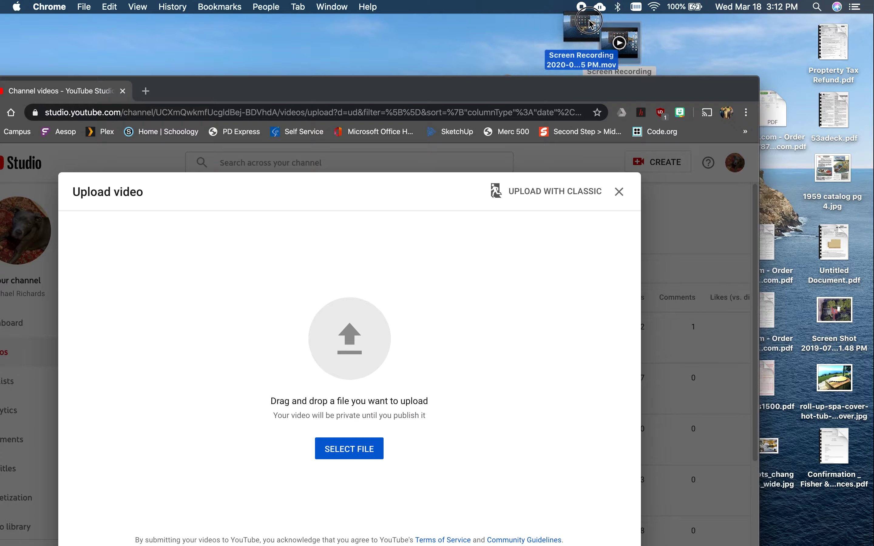
left_click_drag(517, 94, 583, 17)
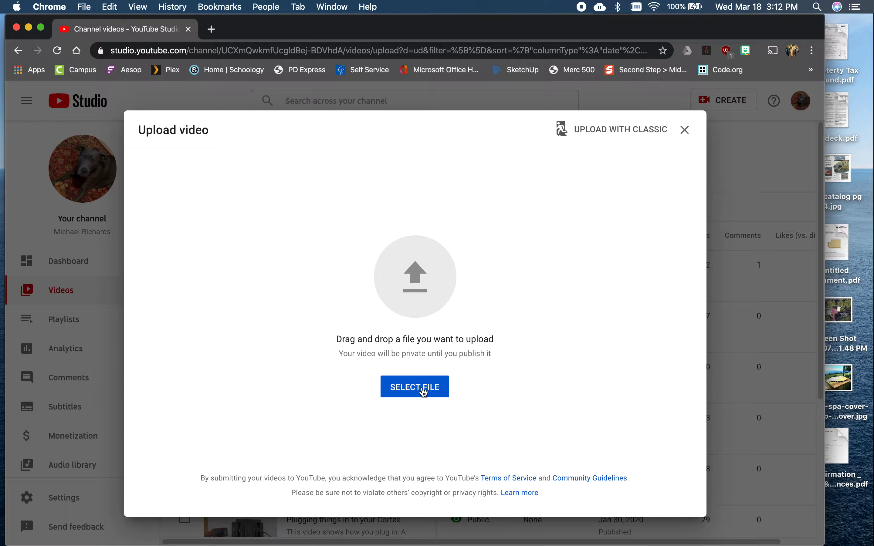
Step: Select Screen Recording 2020-03-18 at 3.06.55 PM.mov from the Desktop folder as the video file to upload
left_click(424, 392)
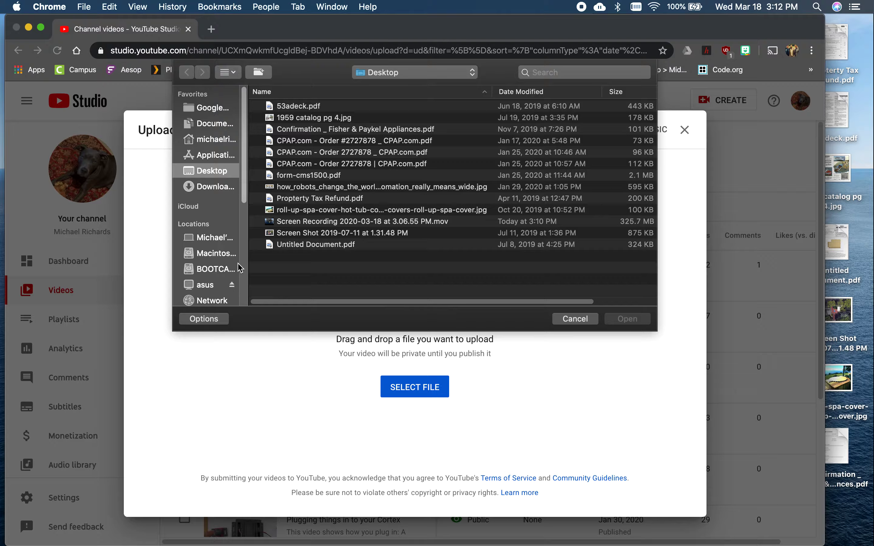
left_click(213, 185)
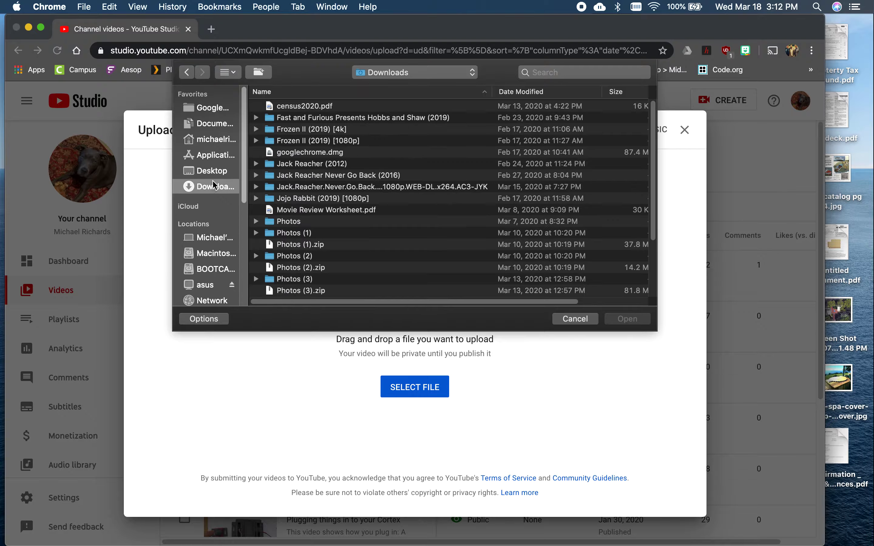
left_click(212, 174)
left_click(212, 137)
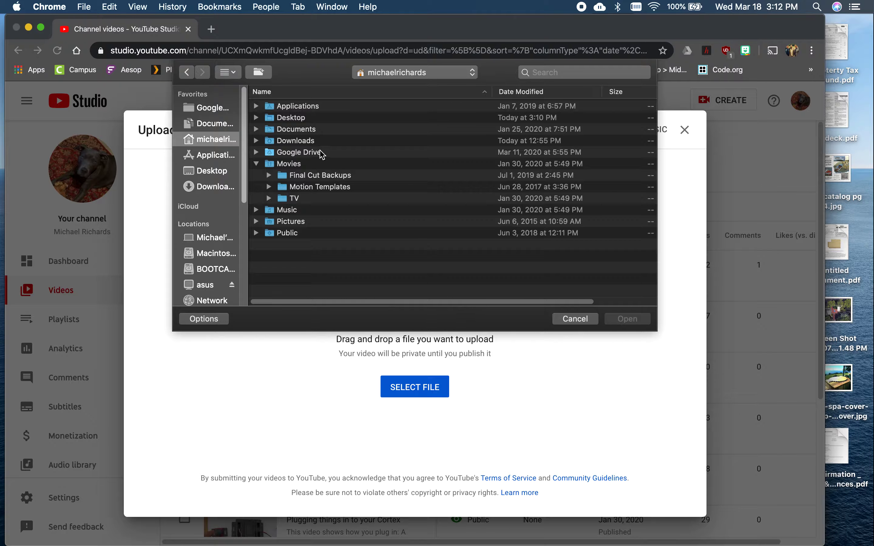
left_click(211, 176)
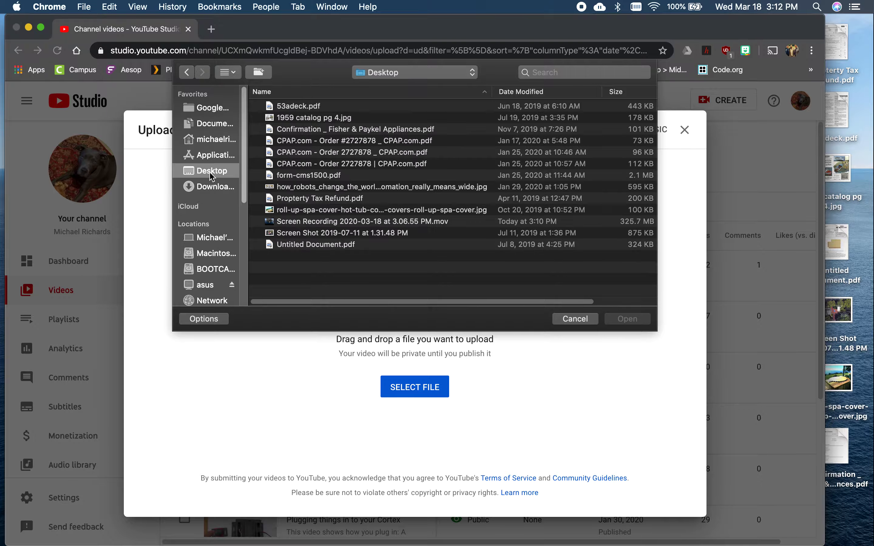
left_click(340, 221)
left_click(627, 319)
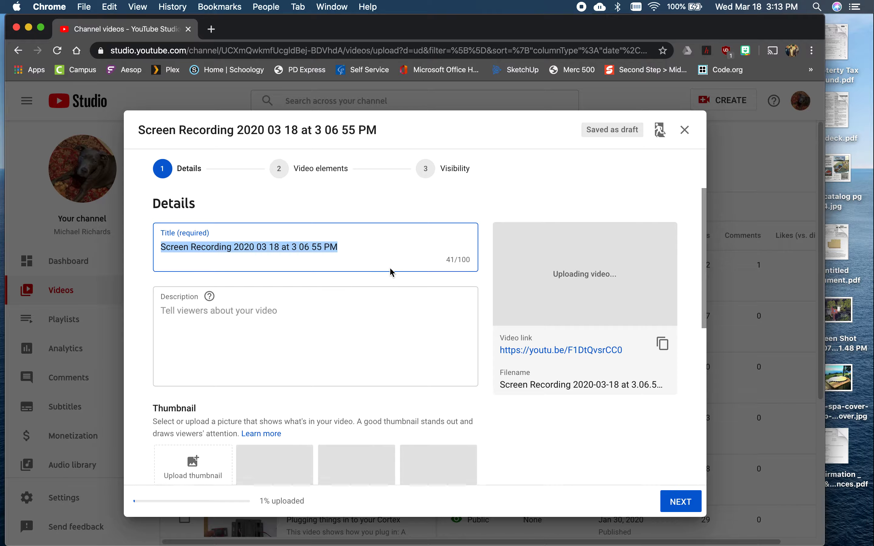
Step: Replace the video's default title with "How to Capture Screen and upload to youtube"
scroll(410, 294, "down", 10)
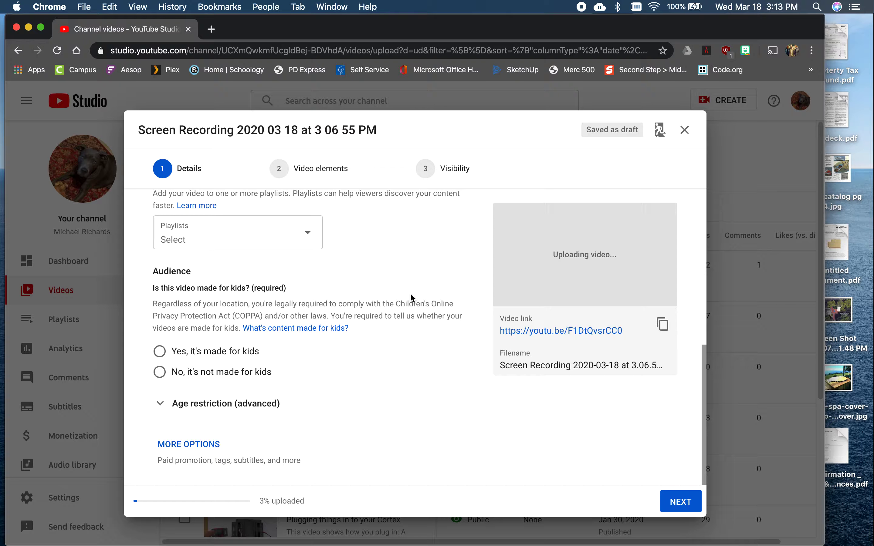
scroll(411, 296, "up", 10)
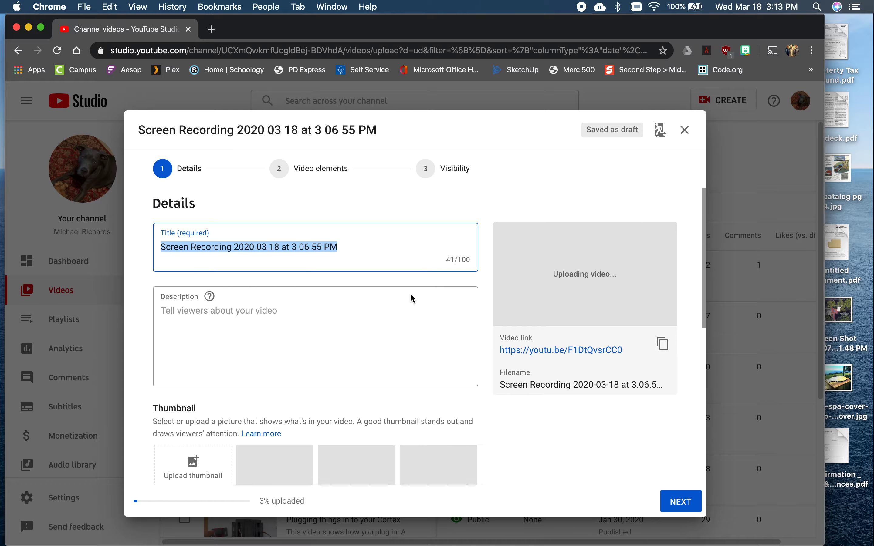
left_click(275, 247)
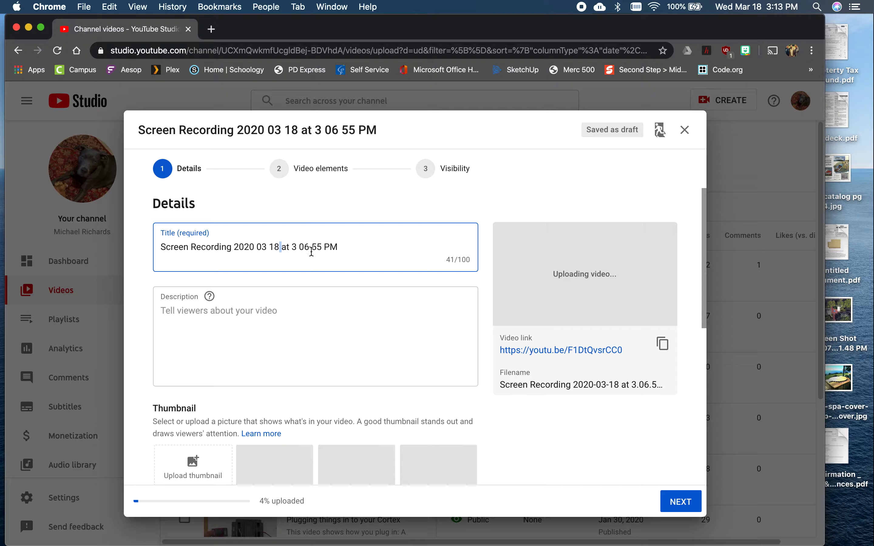
left_click_drag(345, 247, 161, 246)
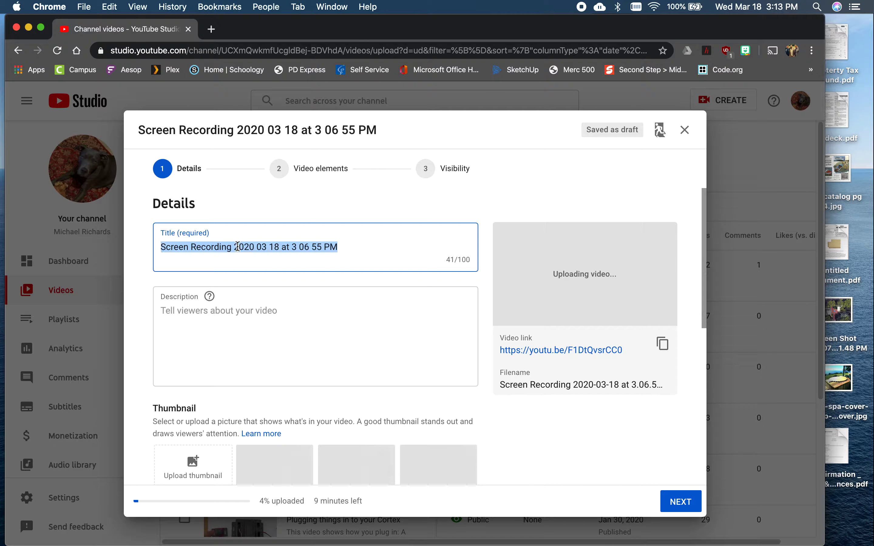
type("Test")
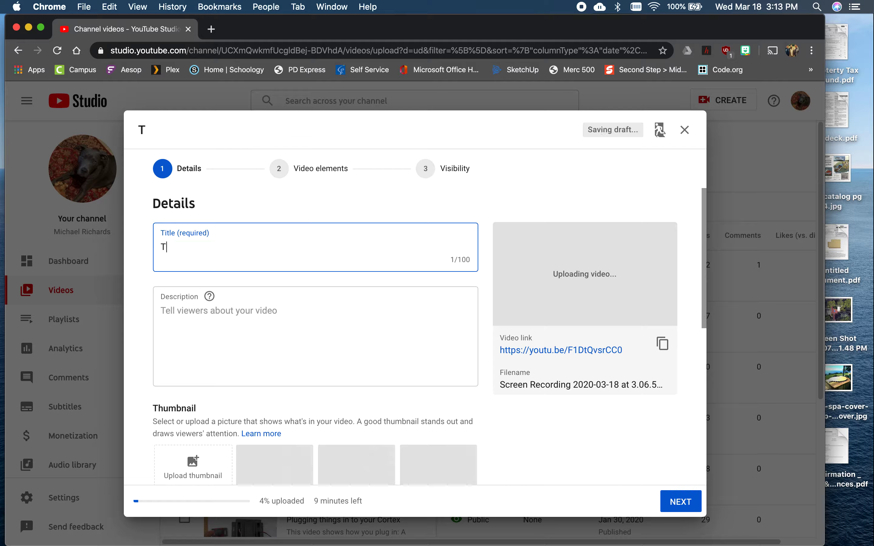
key("BackSpace")
key("BackSpace")
key("BackSpace")
key("BackSpace")
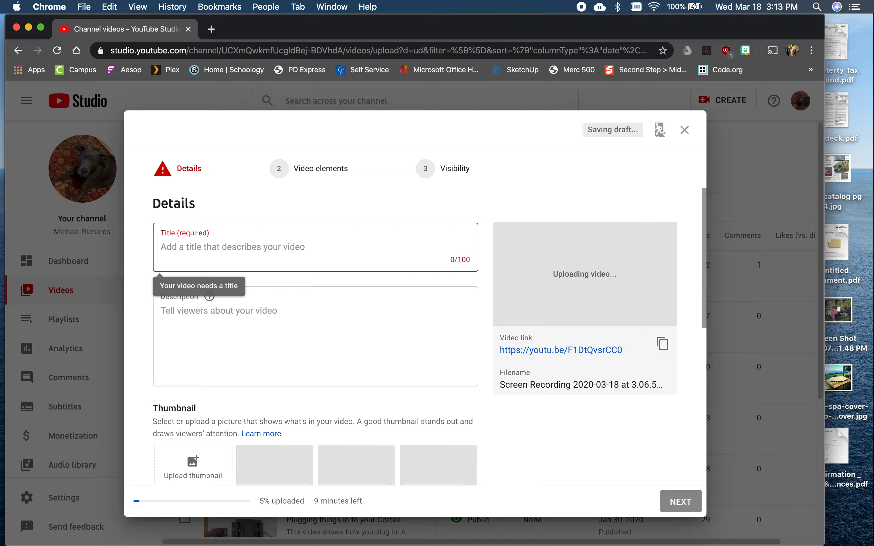
type("How to Capture Screen")
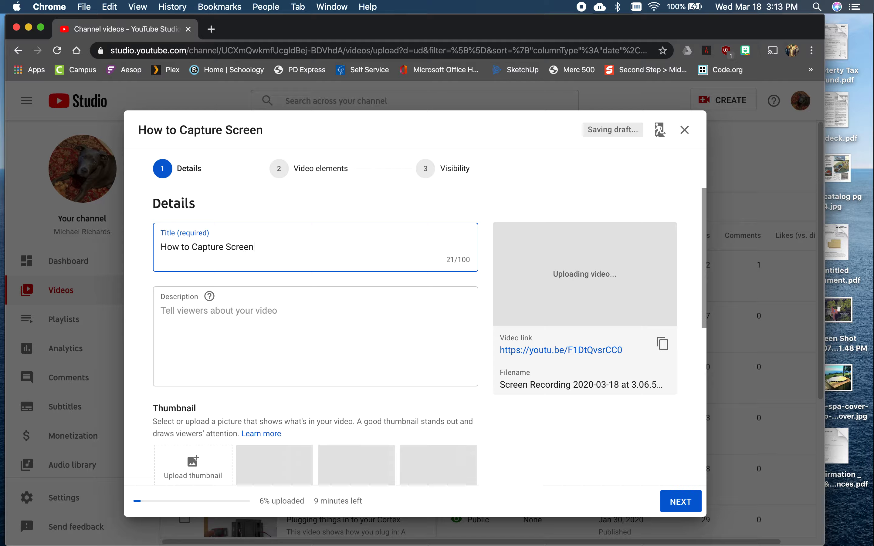
type(" and upload to youtube")
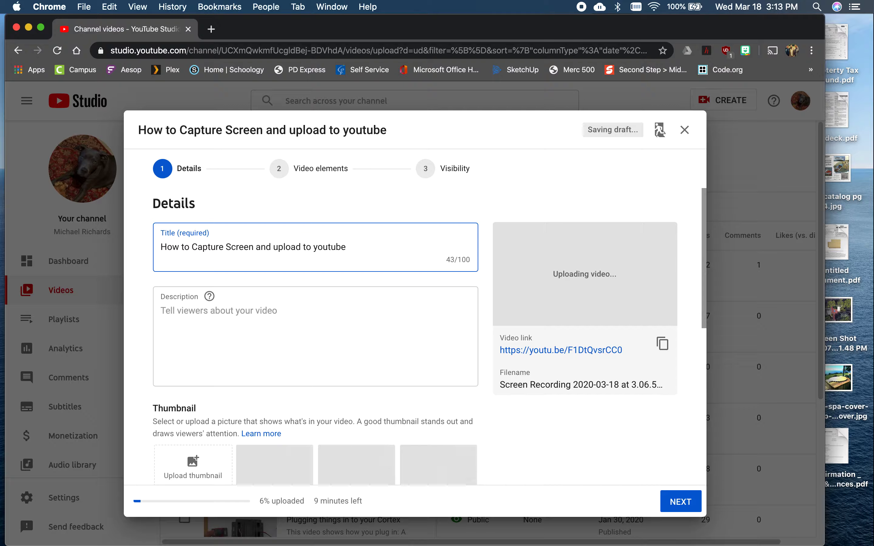
Step: Review the description, thumbnail, playlist and audience settings in the video's details, including the available playlists
left_click(248, 332)
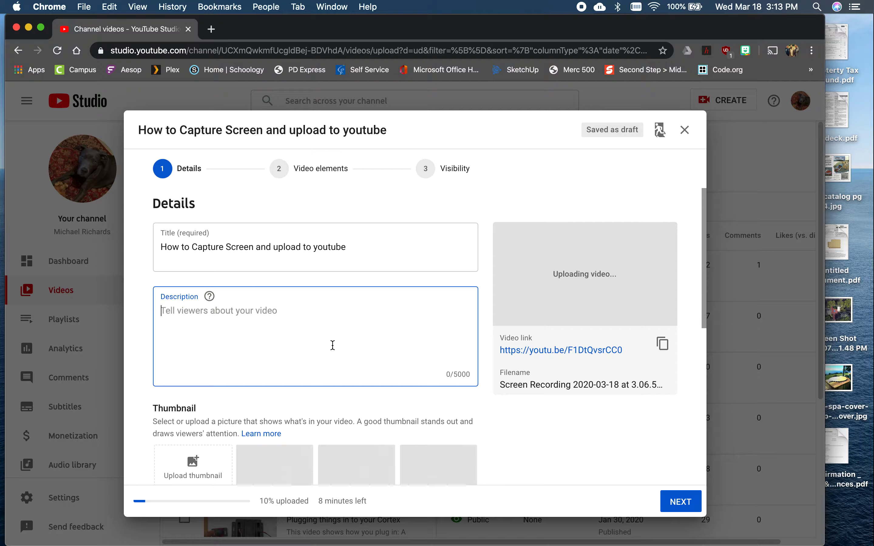
scroll(333, 345, "down", 1)
scroll(333, 345, "down", 5)
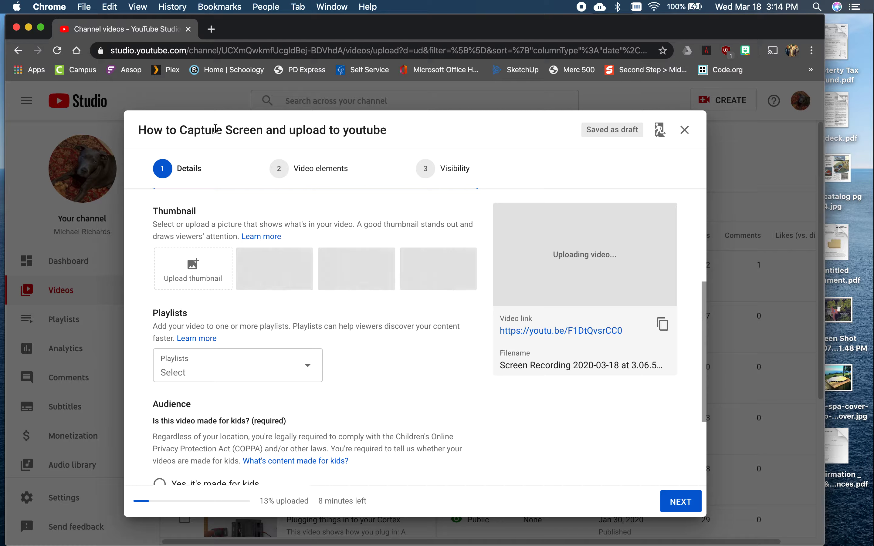
left_click_drag(215, 126, 232, 127)
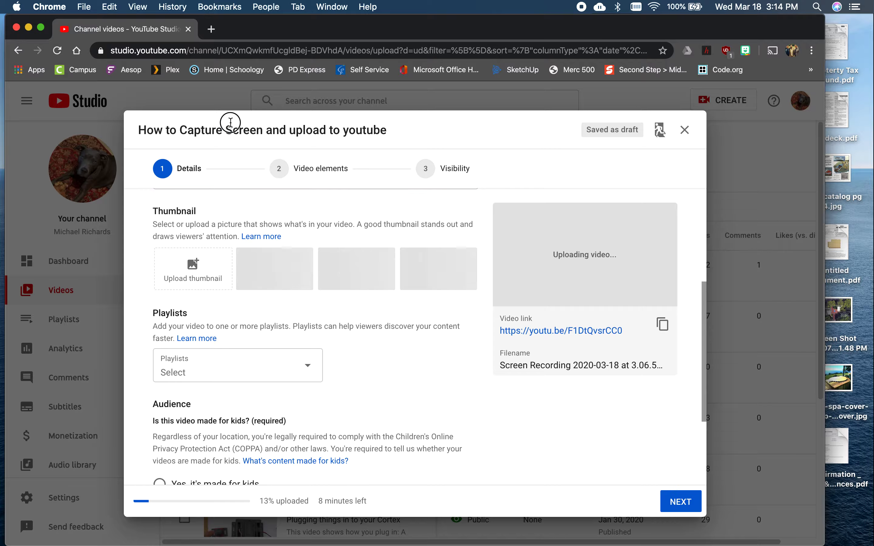
left_click(379, 365)
scroll(379, 365, "down", 4)
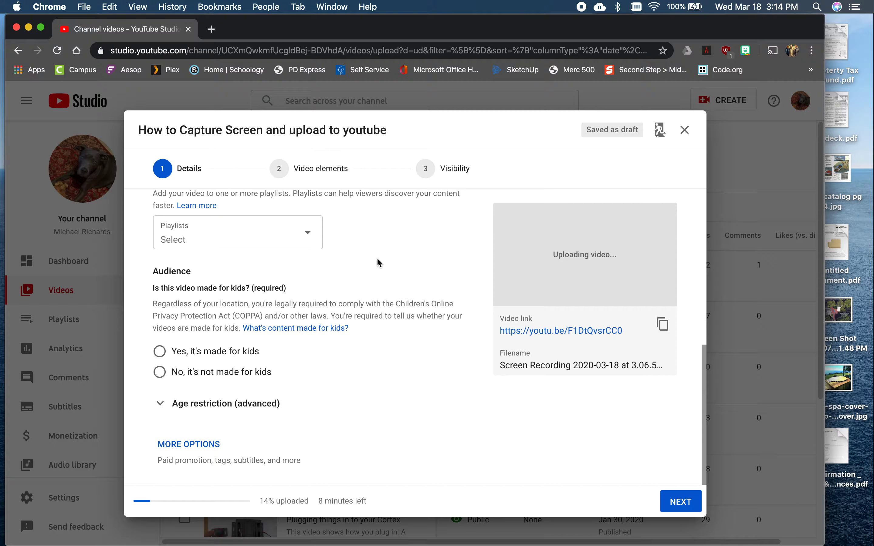
scroll(377, 257, "up", 1)
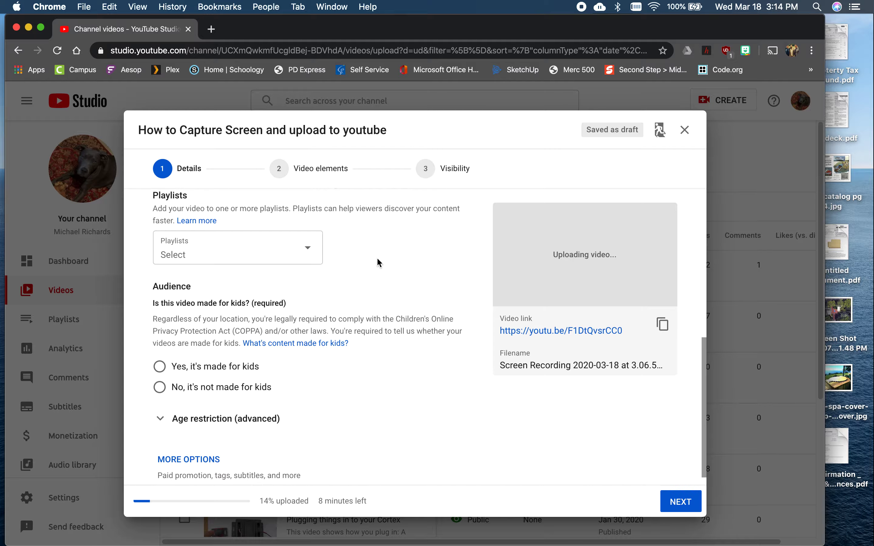
left_click(309, 252)
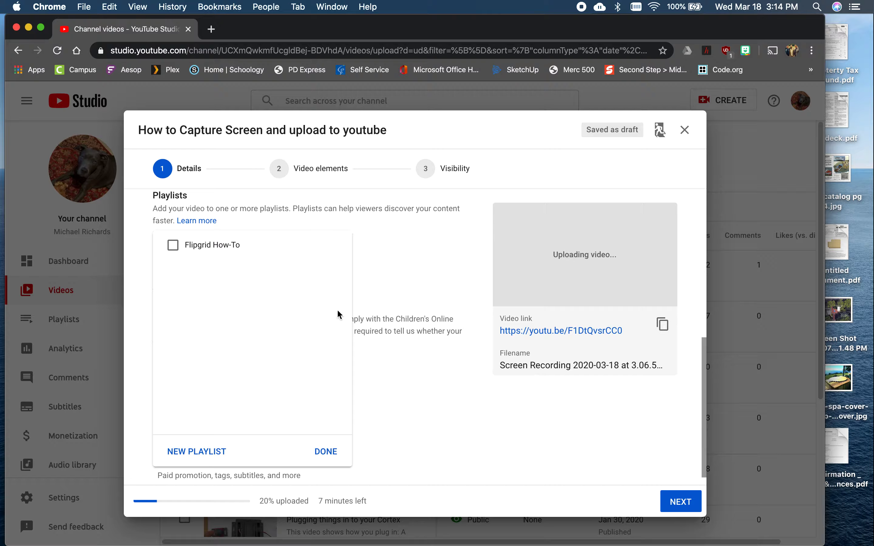
left_click(418, 270)
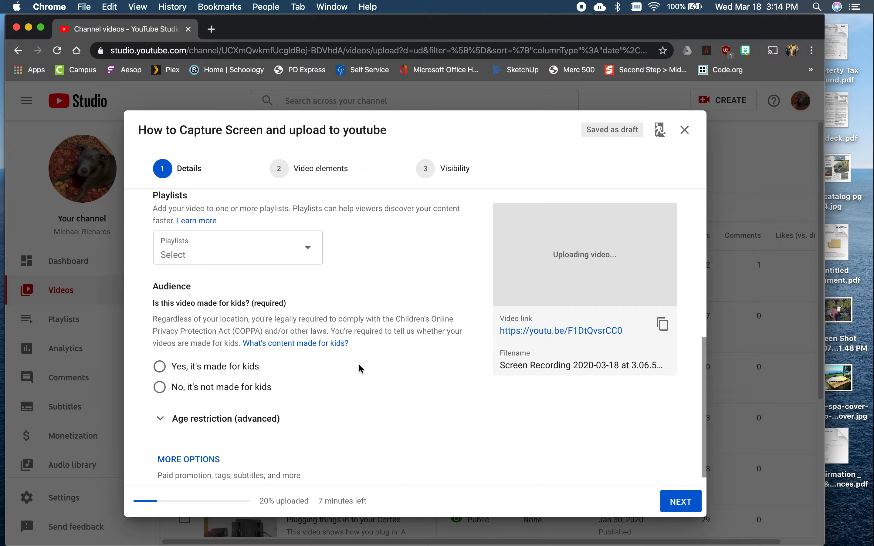
Step: Mark the video as made for kids in the audience settings
scroll(361, 366, "down", 1)
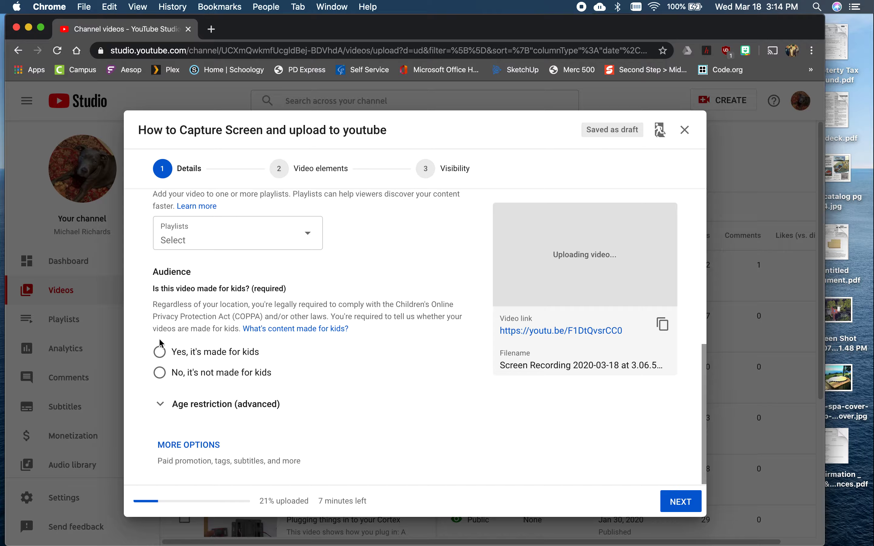
left_click(159, 352)
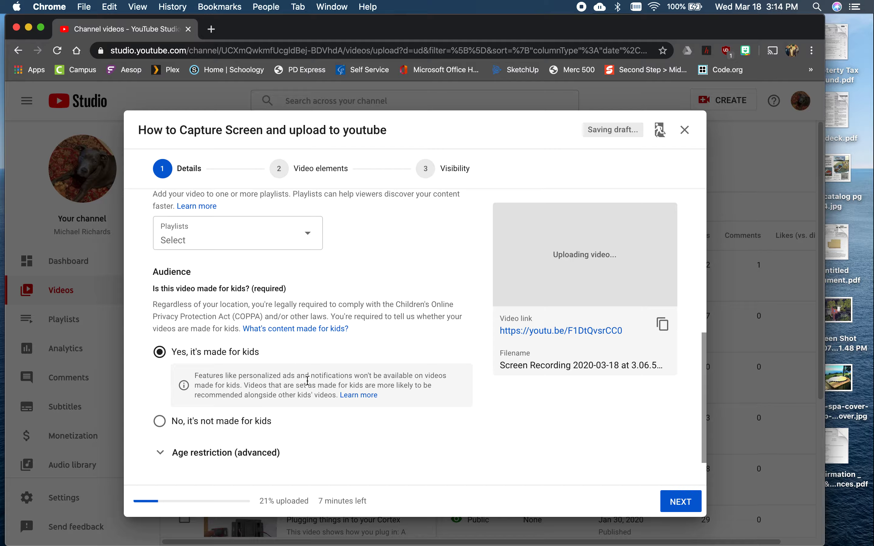
left_click_drag(258, 374, 322, 396)
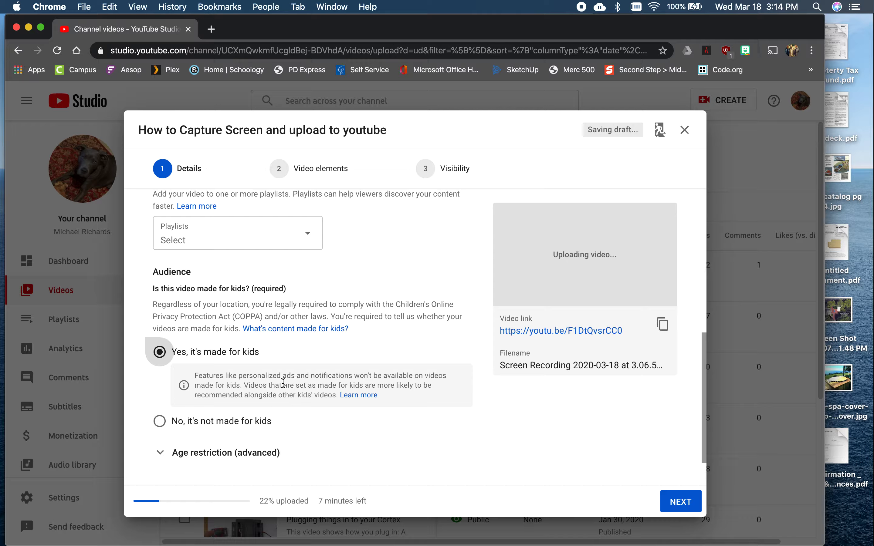
Step: Show the video's additional options and go through the paid promotion, tags and language settings
scroll(370, 378, "down", 3)
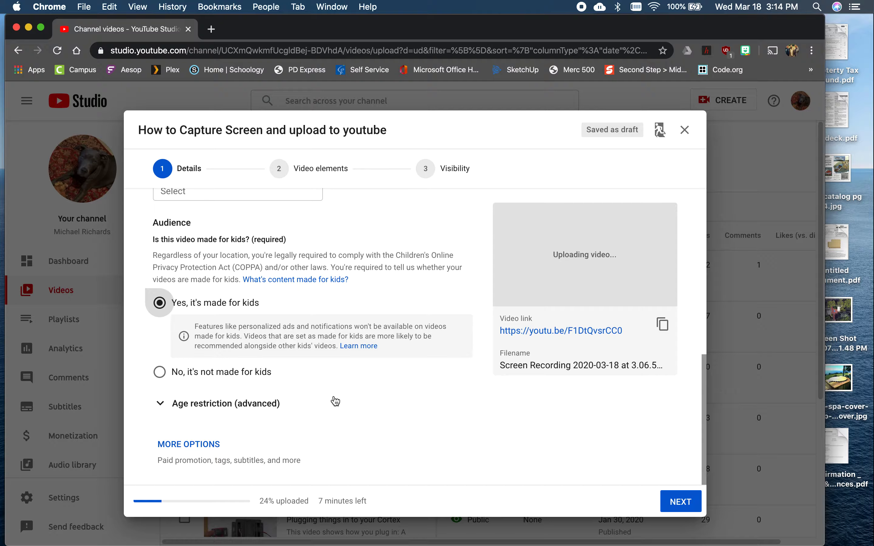
left_click(206, 441)
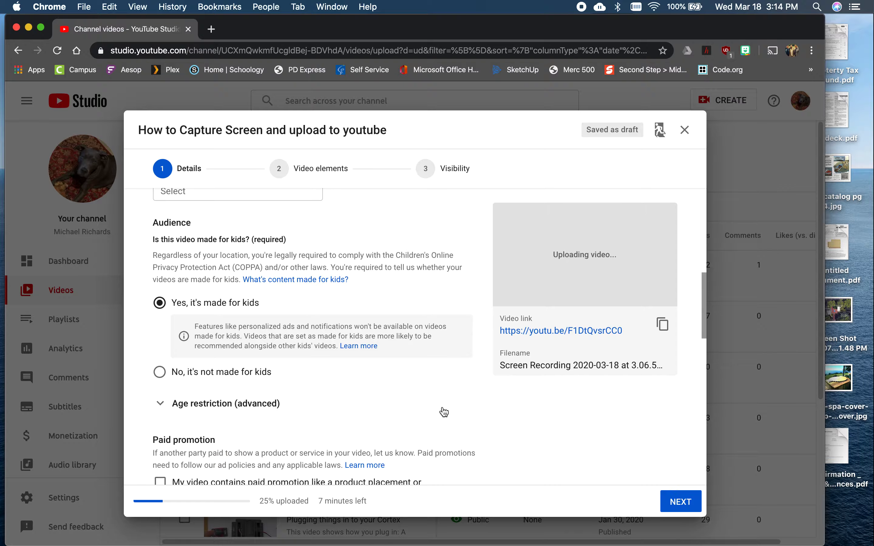
scroll(444, 412, "down", 5)
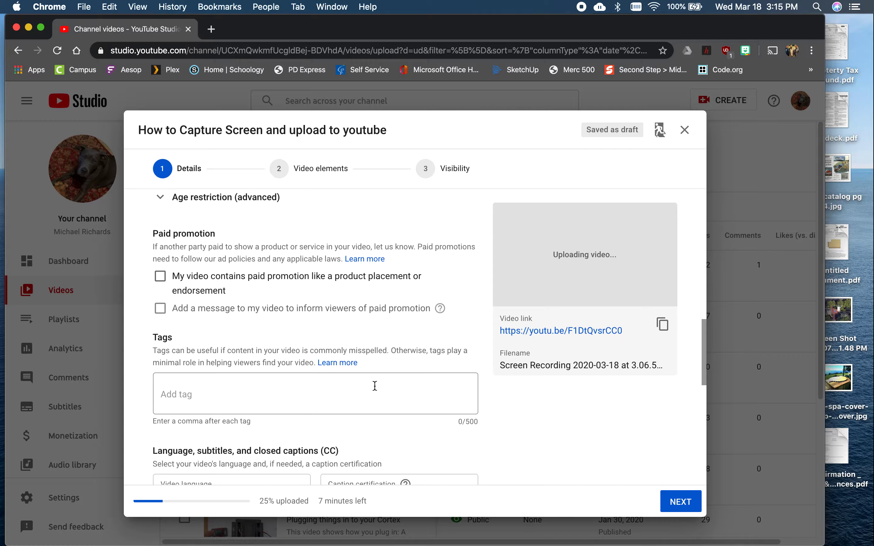
scroll(374, 385, "down", 3)
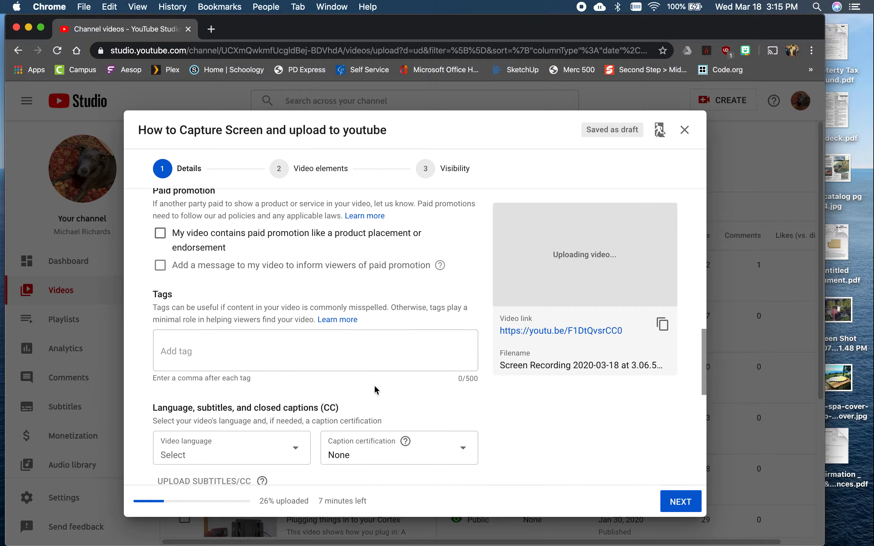
scroll(374, 390, "down", 3)
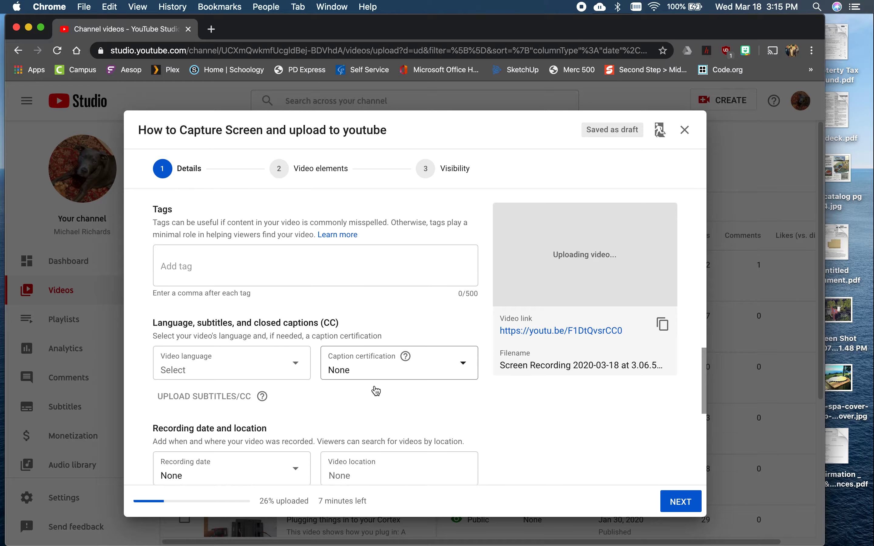
Step: Set the video language to English (United States)
left_click(305, 317)
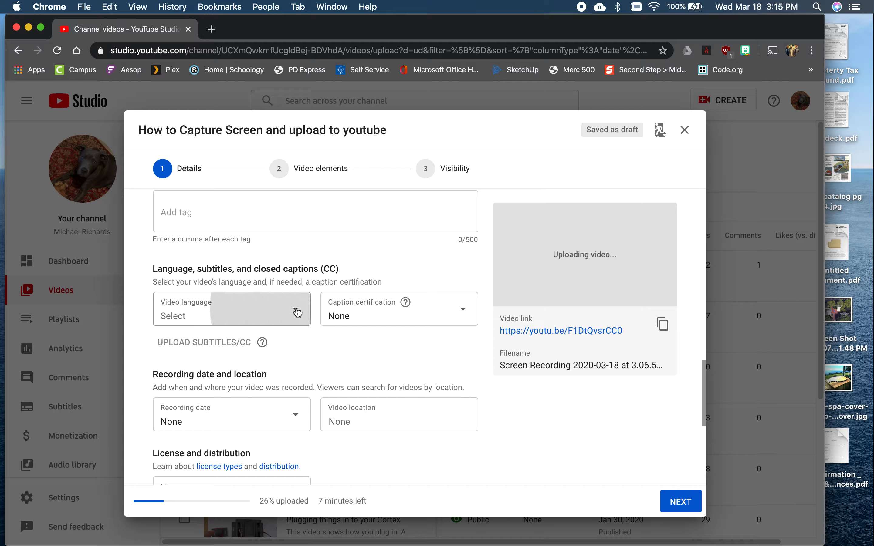
scroll(267, 466, "down", 20)
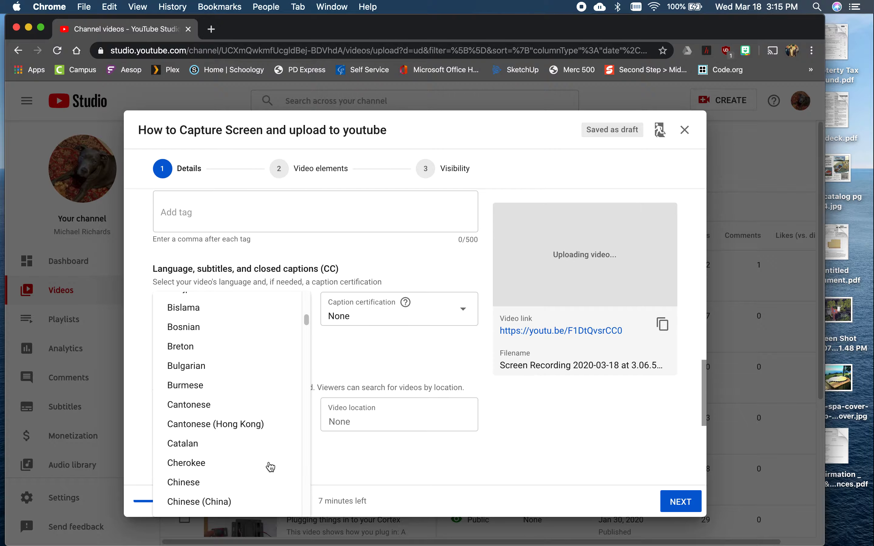
scroll(270, 467, "down", 15)
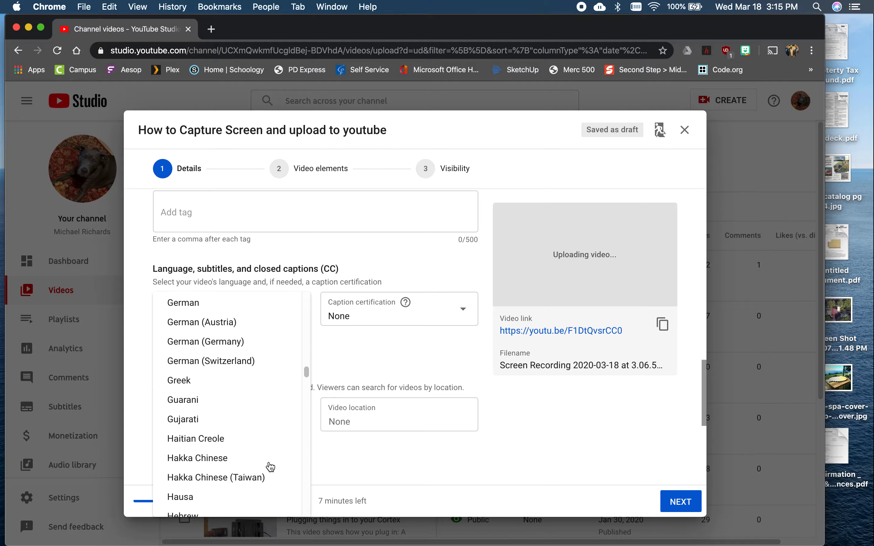
scroll(270, 466, "down", 8)
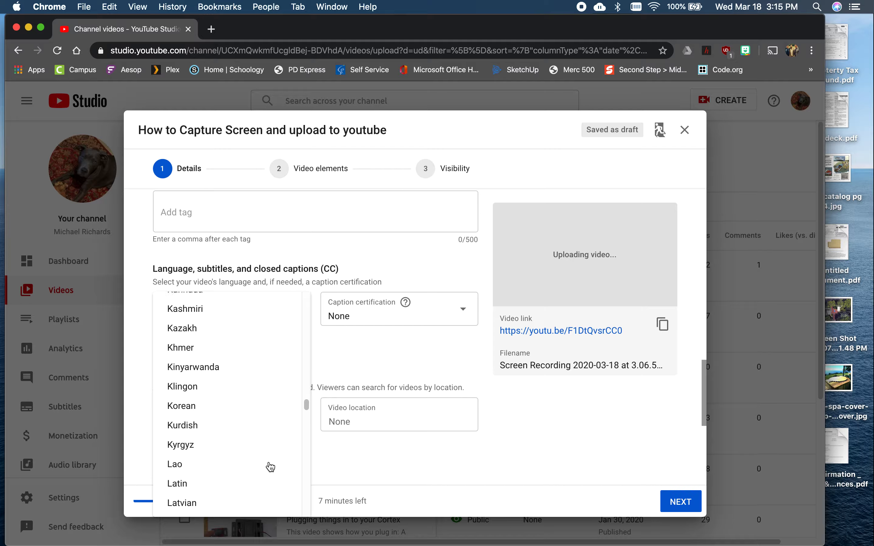
scroll(270, 466, "up", 6)
scroll(270, 466, "down", 20)
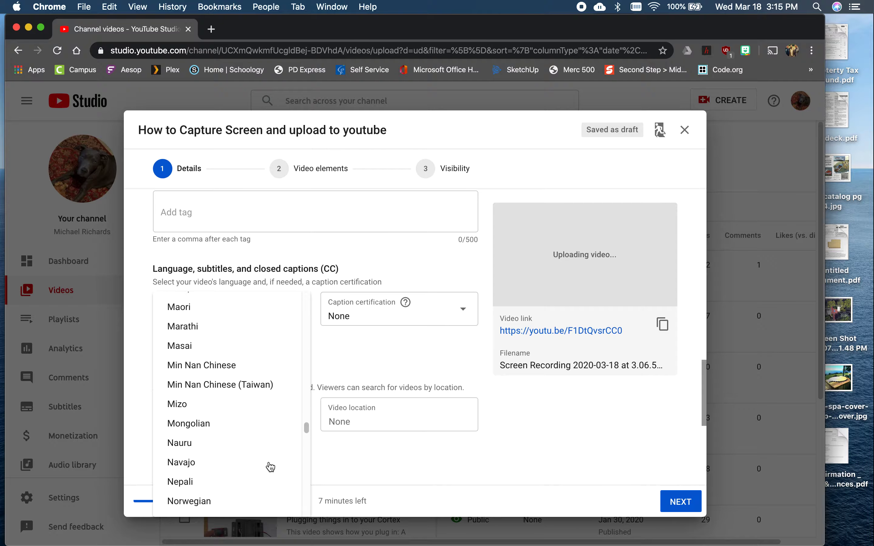
scroll(270, 466, "up", 20)
scroll(270, 466, "up", 15)
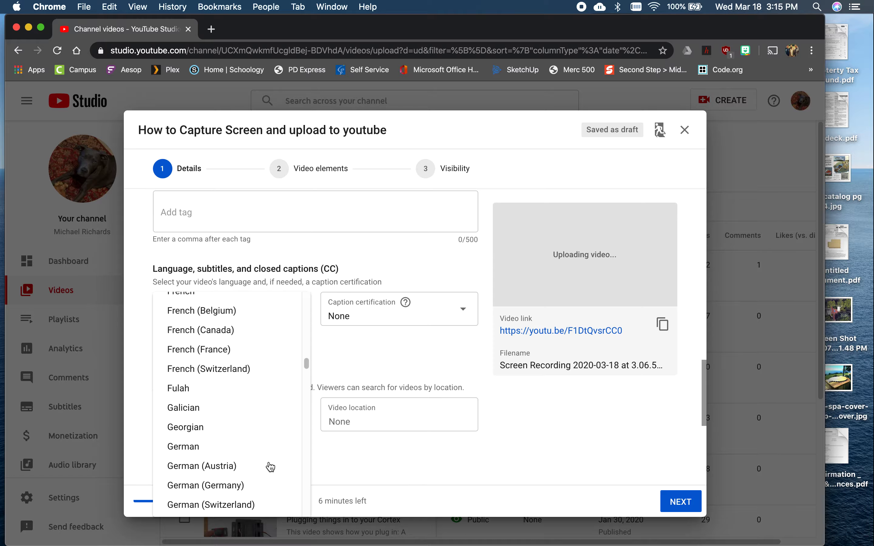
scroll(270, 466, "up", 8)
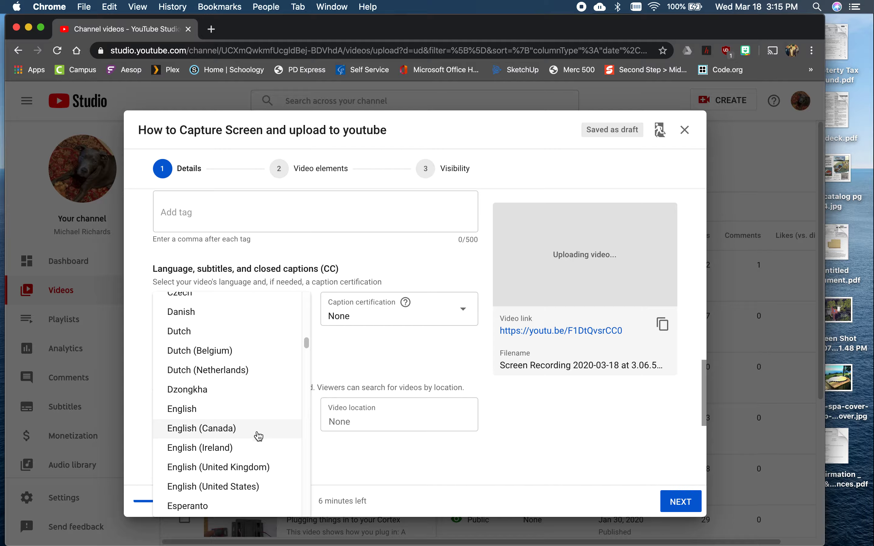
left_click(255, 492)
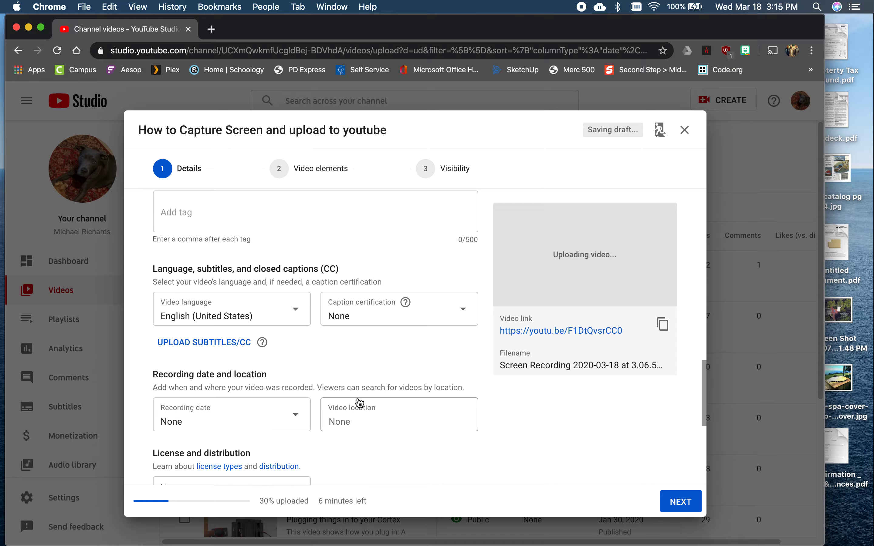
Step: Check the available caption certification choices and the subtitle upload option without changing them
left_click(459, 311)
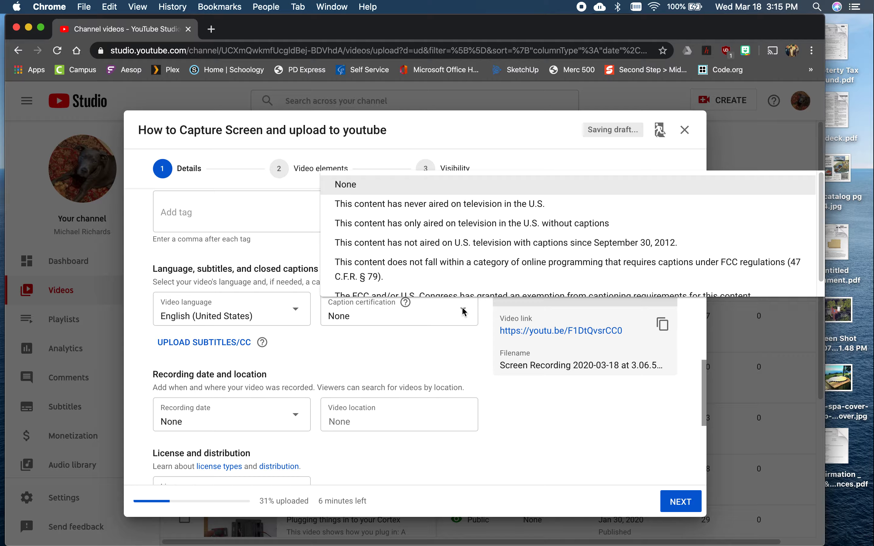
scroll(484, 266, "down", 1)
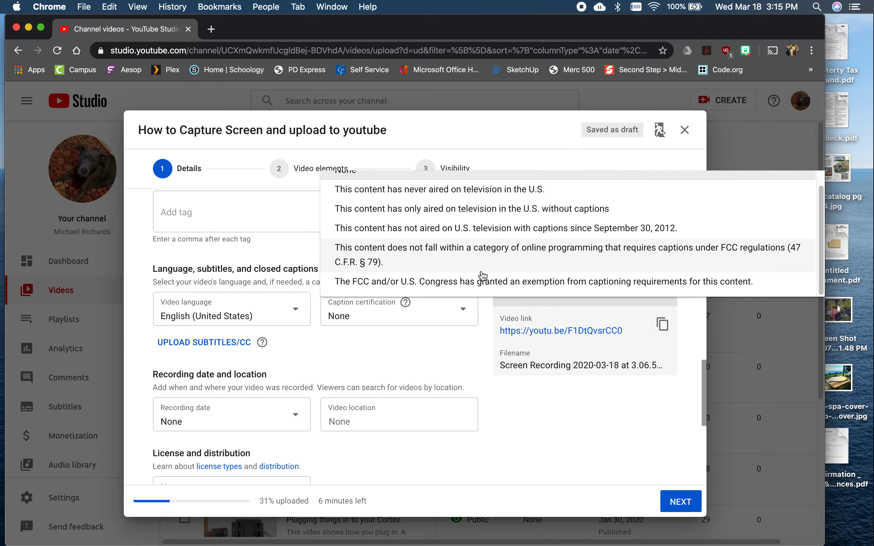
left_click(465, 312)
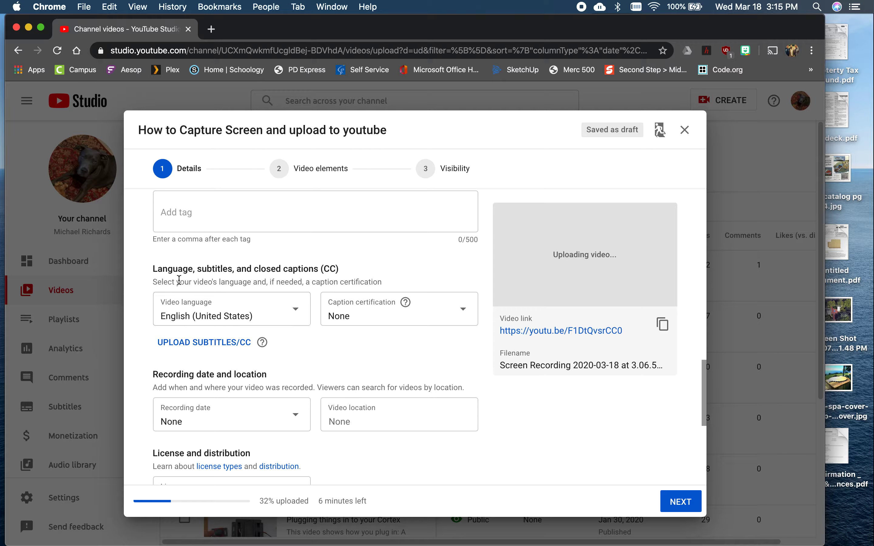
left_click_drag(187, 267, 308, 270)
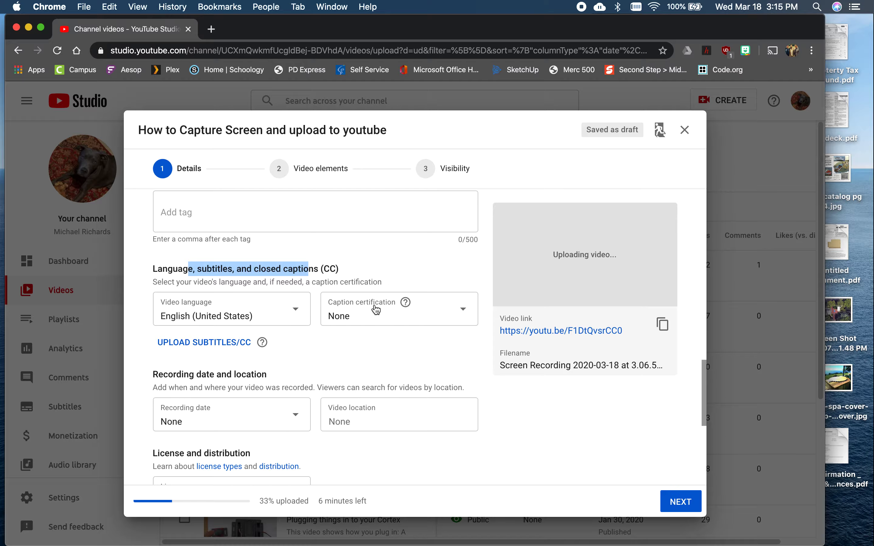
left_click(376, 360)
scroll(377, 357, "down", 1)
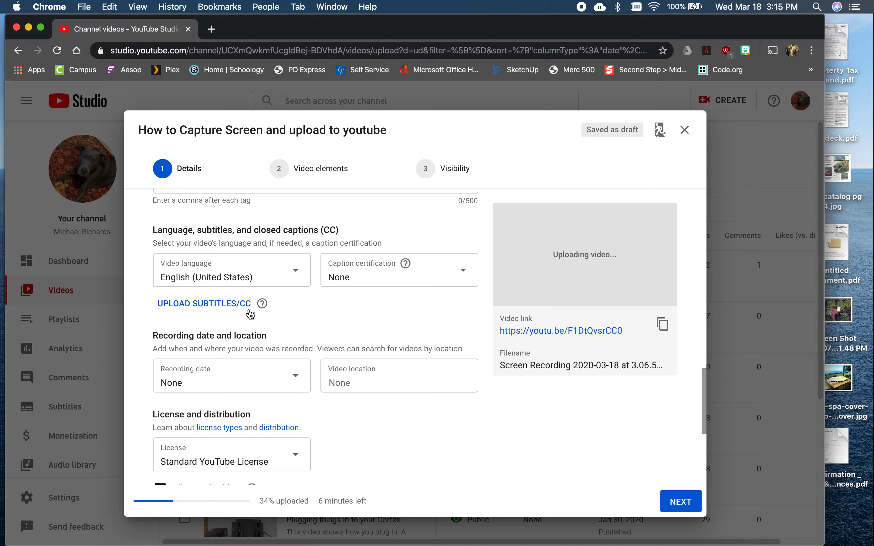
Step: Review the license, embedding, subscriber notification, category and comment settings, and recheck the audience choice
scroll(334, 323, "down", 5)
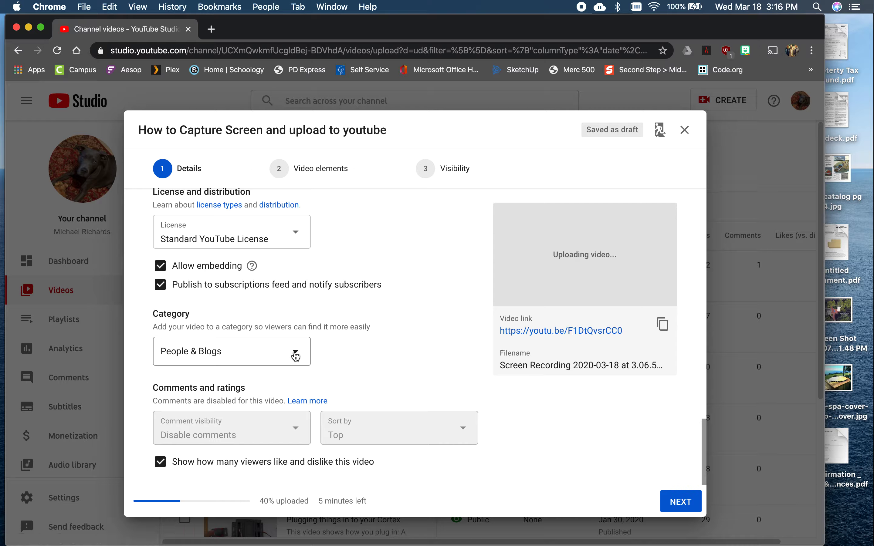
left_click(408, 296)
left_click(351, 289)
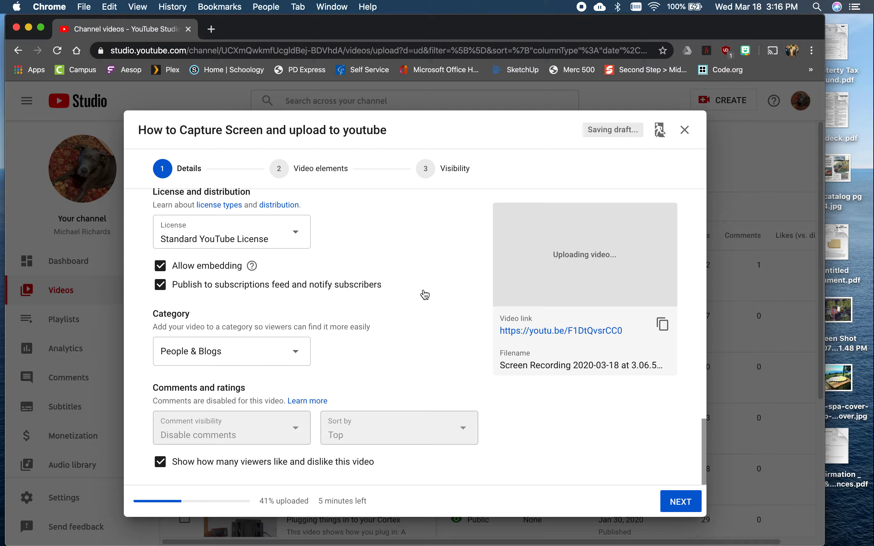
left_click_drag(700, 469, 708, 298)
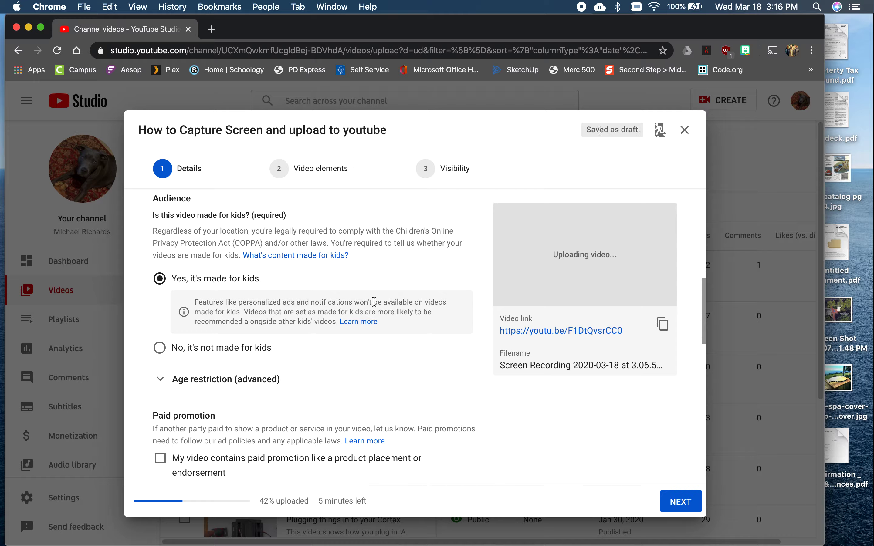
left_click_drag(703, 318, 693, 463)
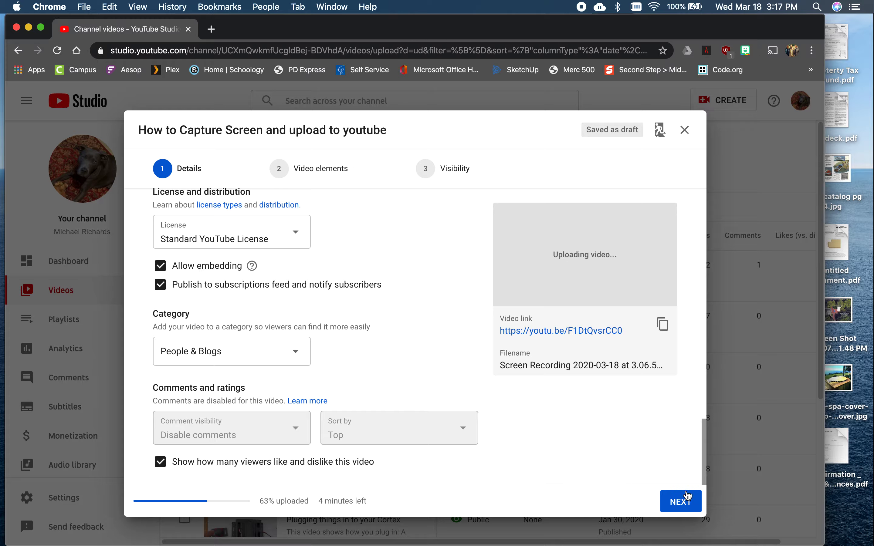
Step: Continue past the video elements without adding any, set the video's visibility to Unlisted and save it
left_click(691, 505)
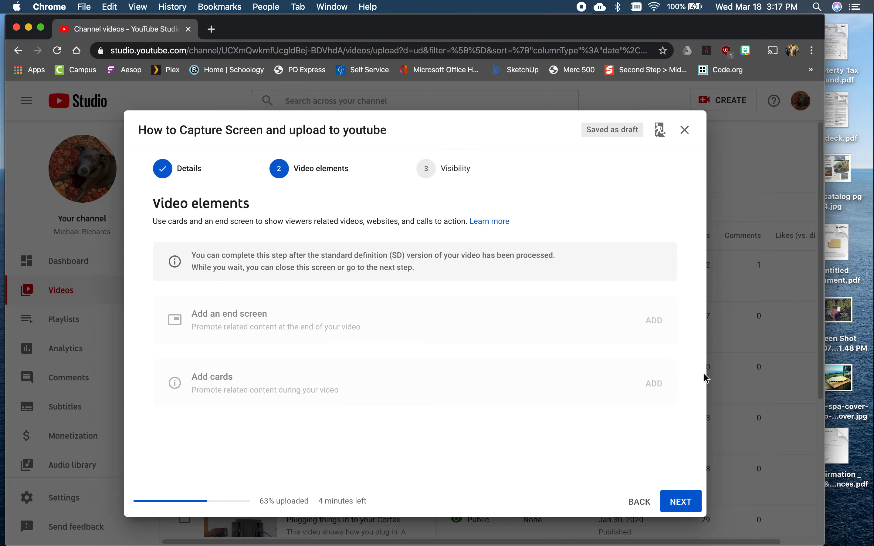
left_click(685, 501)
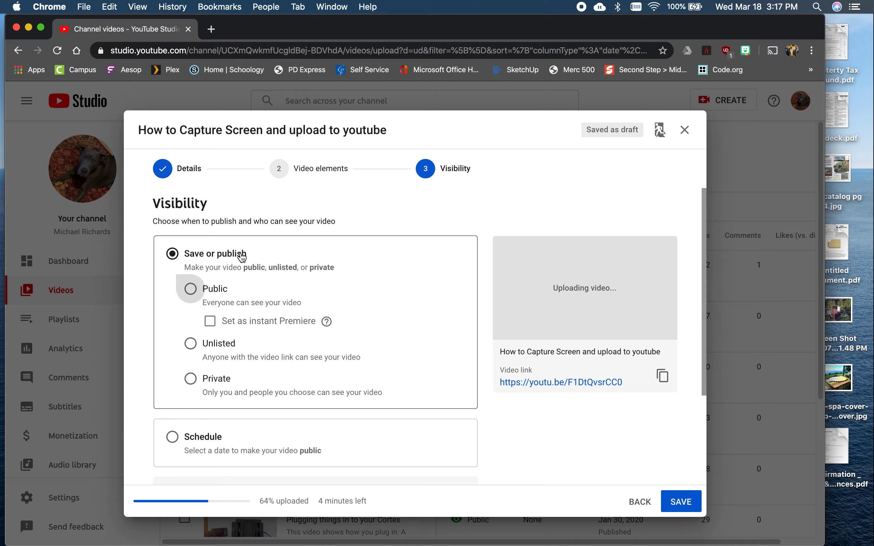
left_click(197, 289)
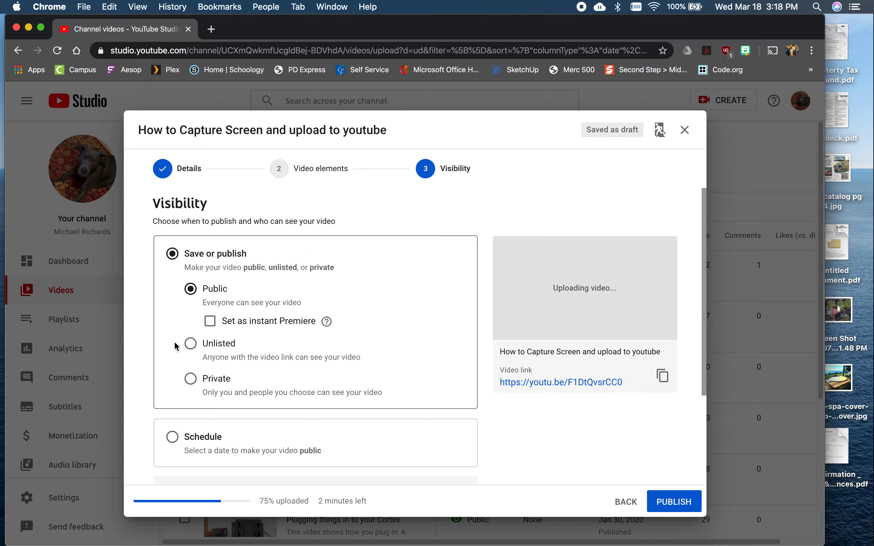
left_click(192, 346)
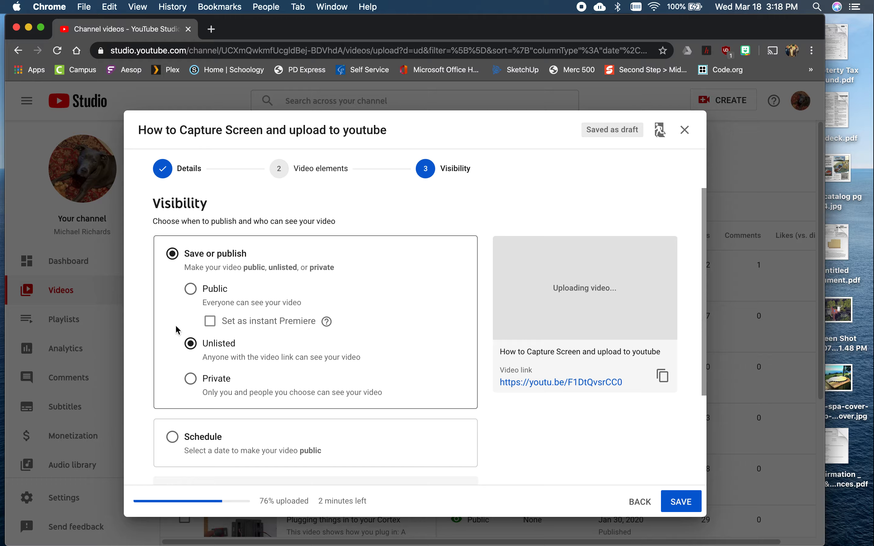
left_click(192, 378)
left_click(191, 347)
scroll(397, 397, "down", 4)
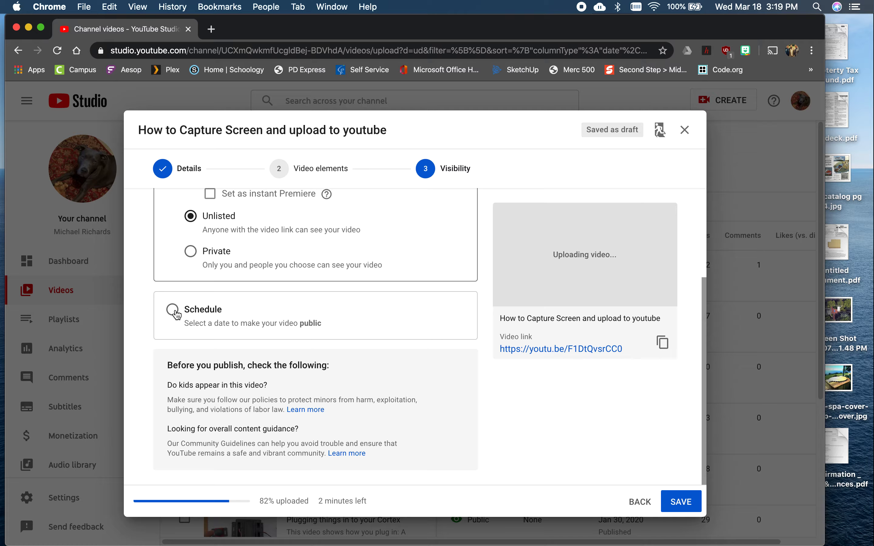
left_click(681, 506)
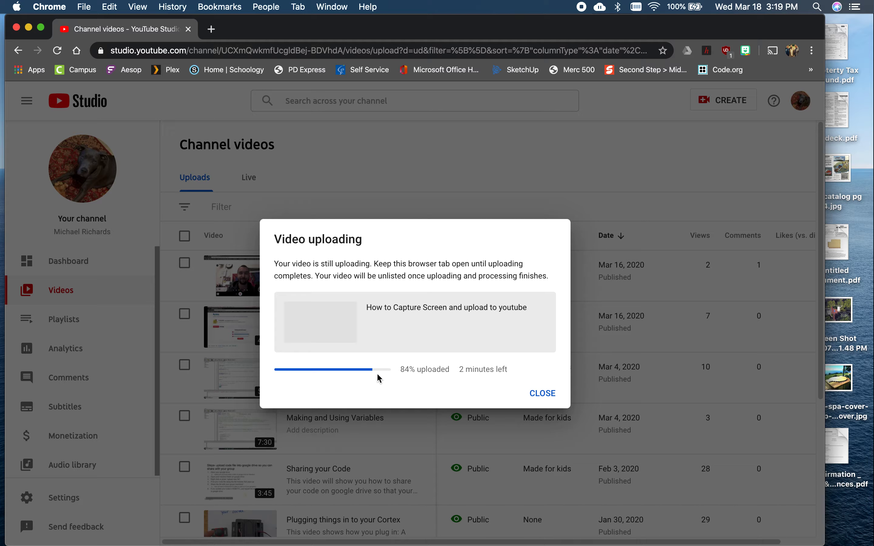
Step: Dismiss the video uploading notice and minimize the browser window to show the desktop
left_click_drag(285, 25, 300, 25)
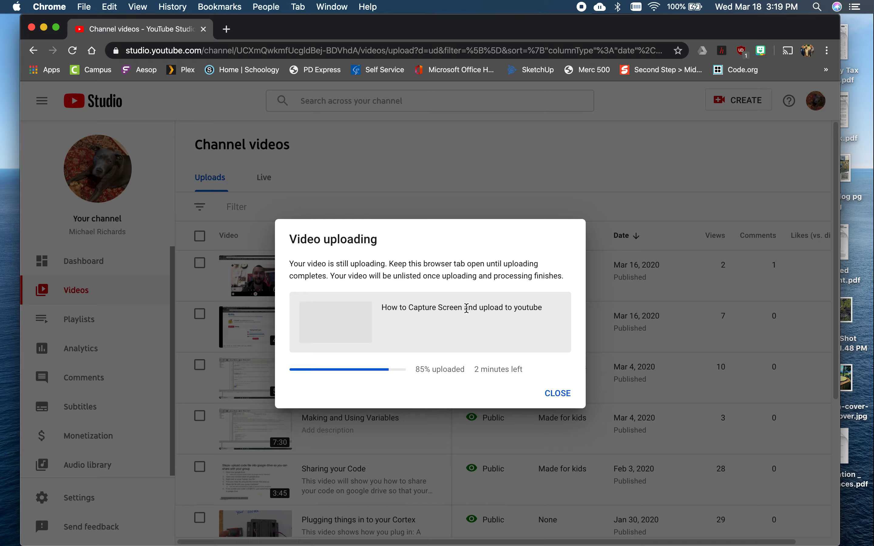
left_click(557, 393)
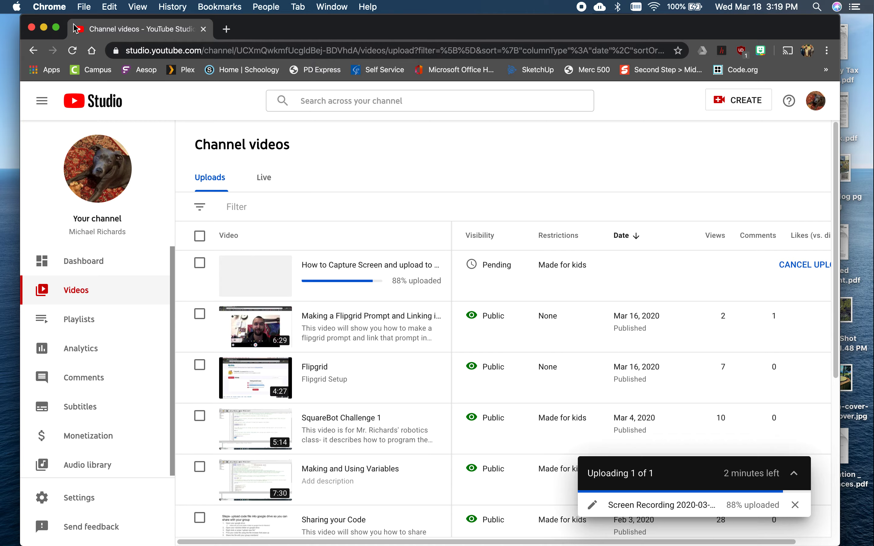
left_click(44, 27)
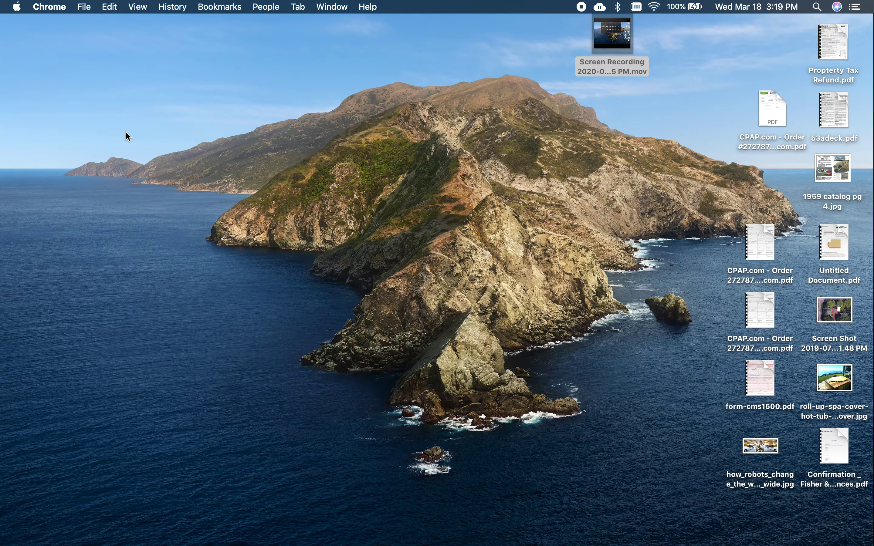
mouse_move(599, 544)
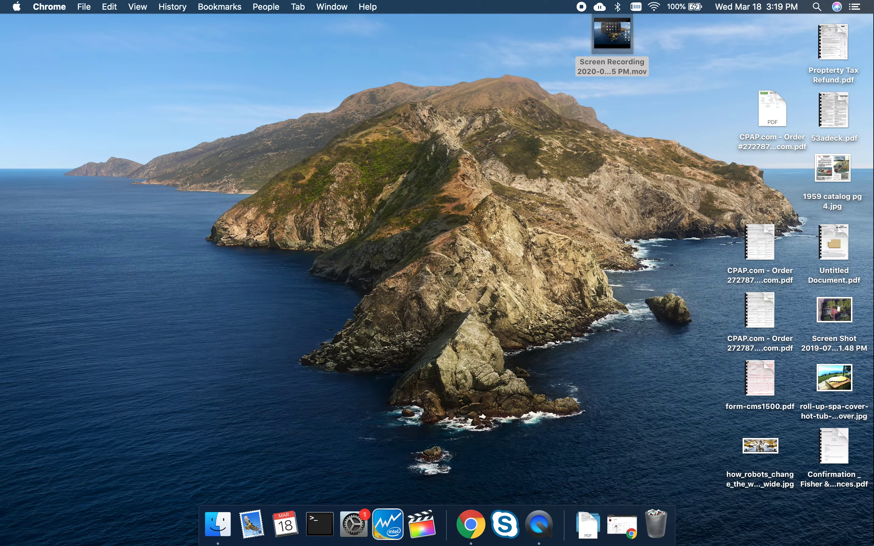
Step: Restore the minimized browser window showing the channel's videos in YouTube Studio
left_click(621, 525)
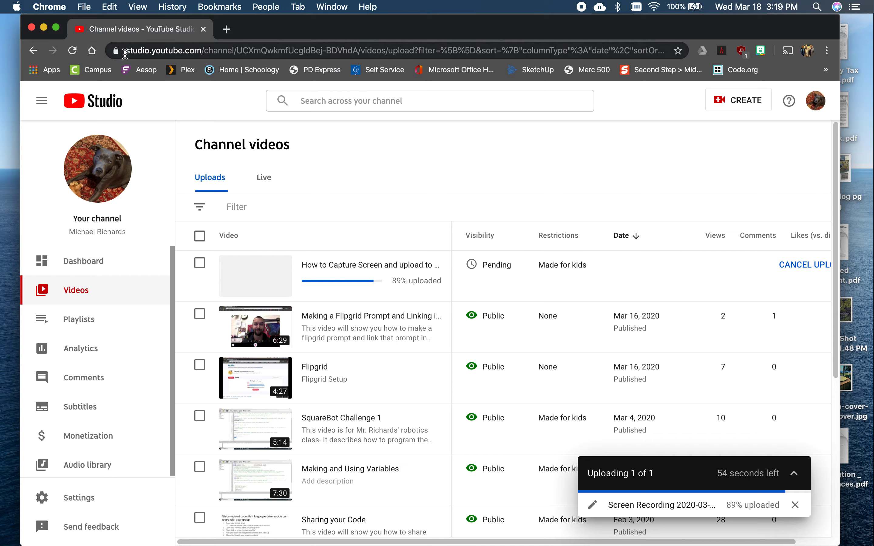
left_click(43, 27)
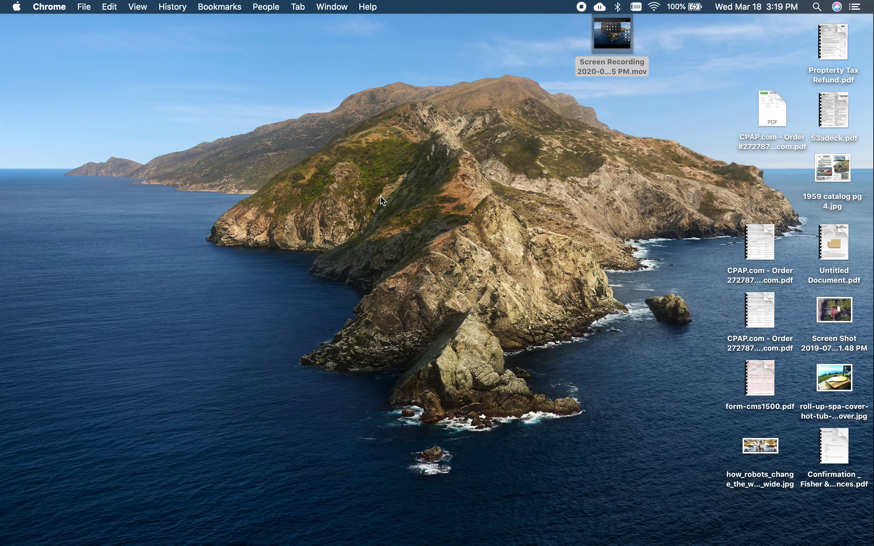
mouse_move(621, 534)
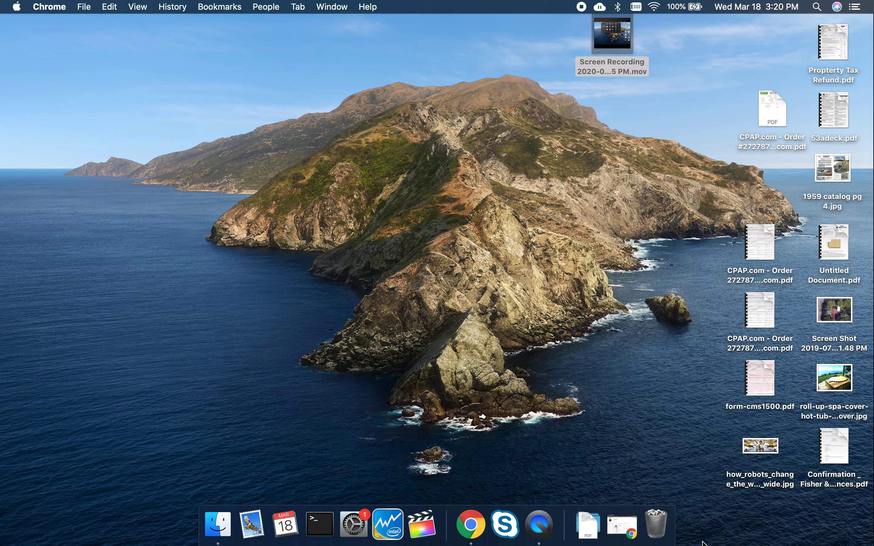
left_click(620, 534)
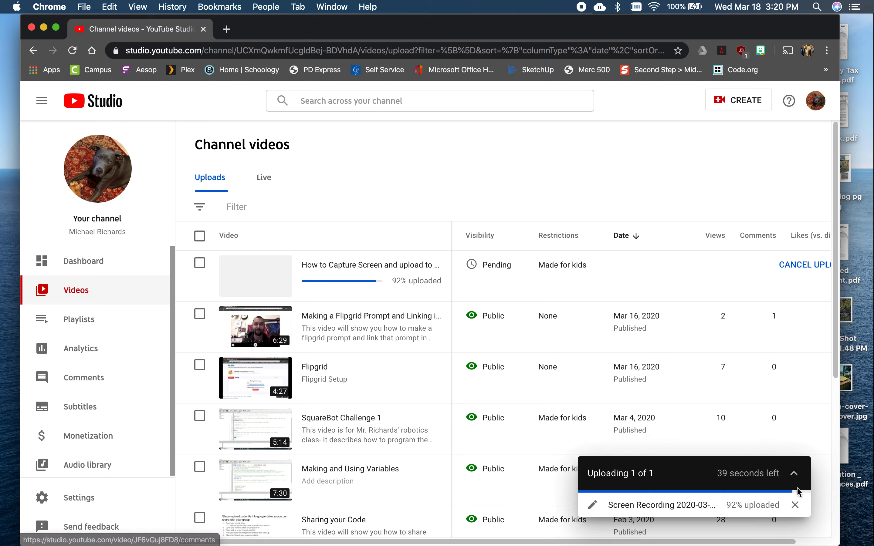
Step: Cancel the running upload of the screen recording and close its upload notice
left_click(795, 510)
left_click(485, 352)
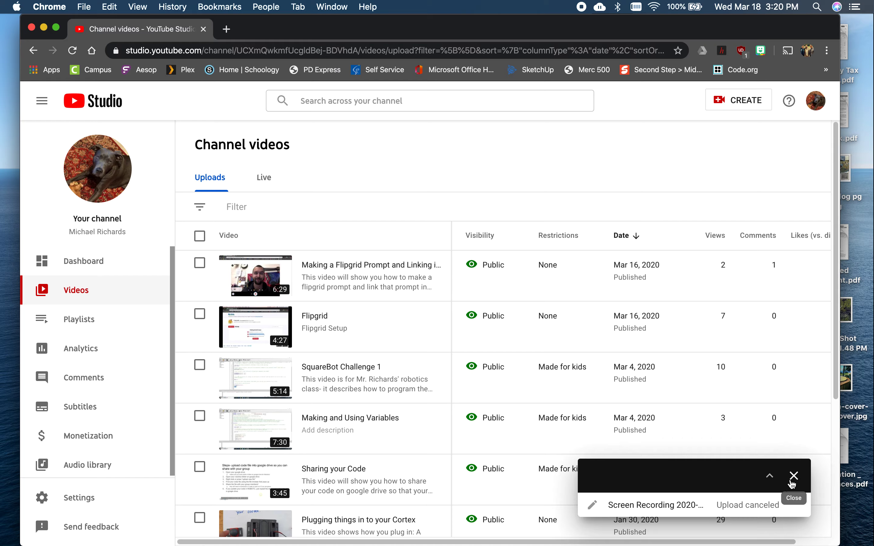
left_click(792, 479)
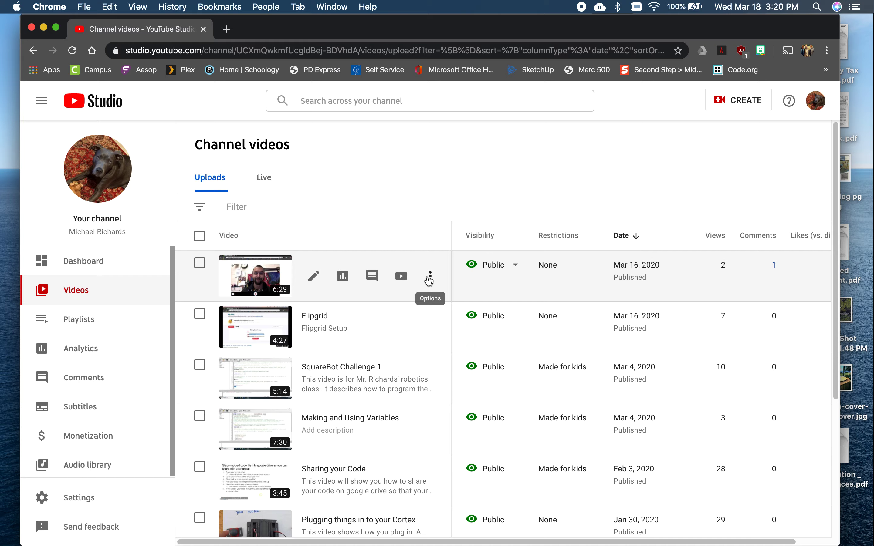
left_click(430, 279)
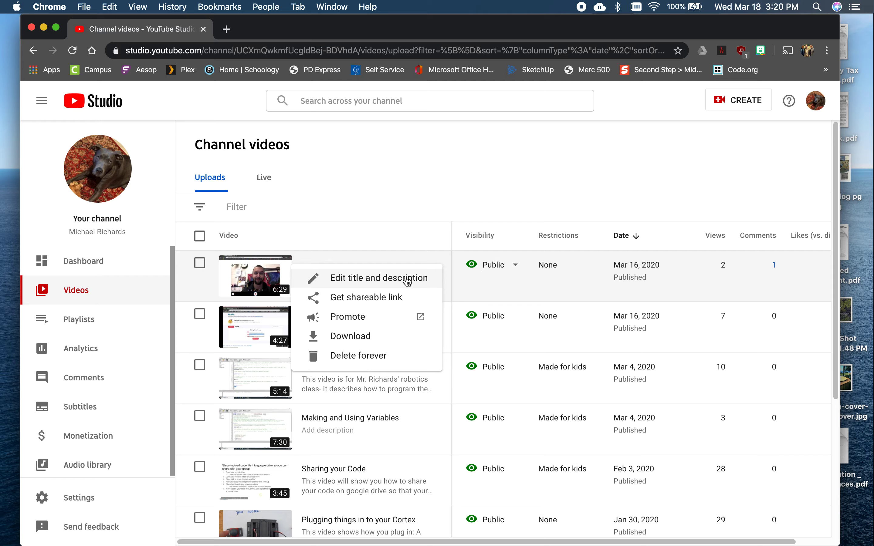
left_click(448, 153)
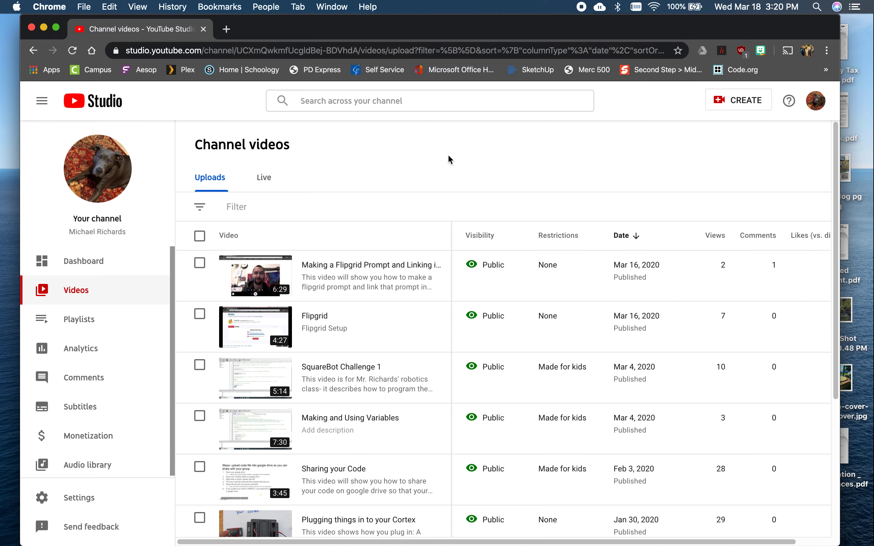
mouse_move(435, 280)
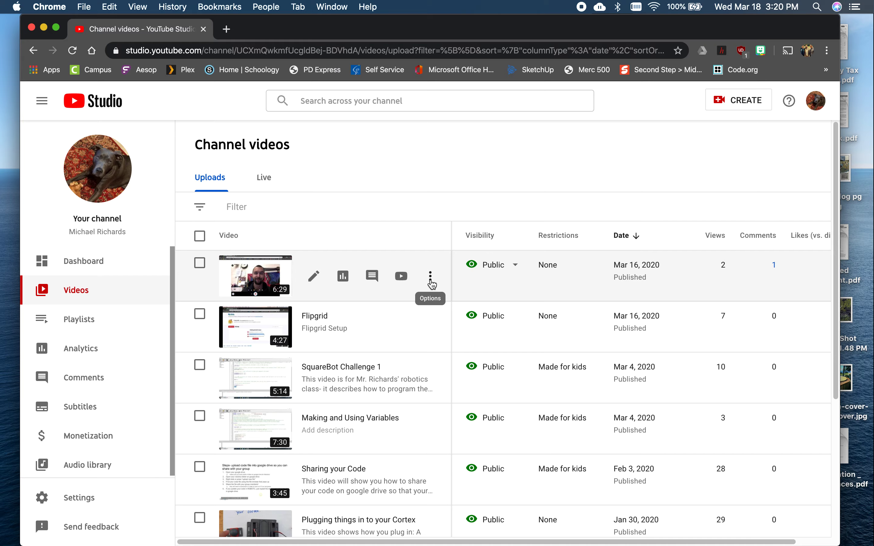
left_click(431, 277)
left_click(396, 199)
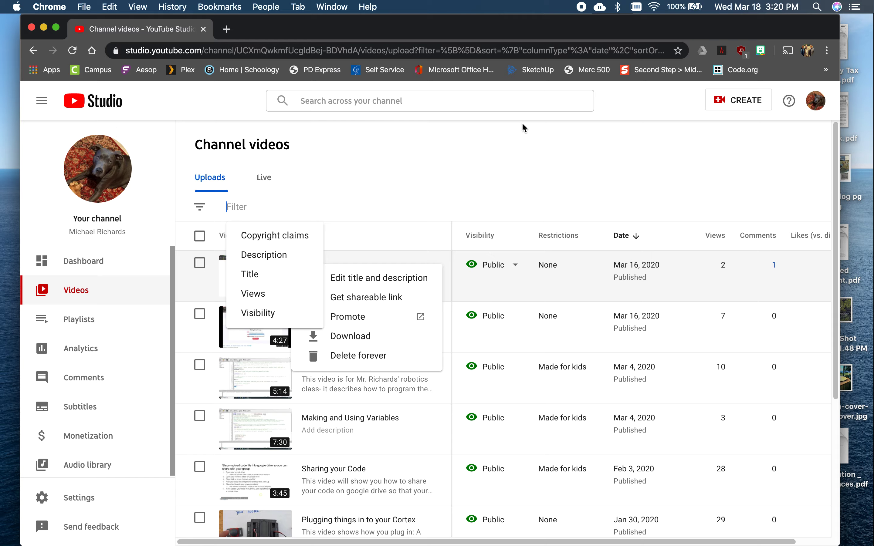
left_click(73, 293)
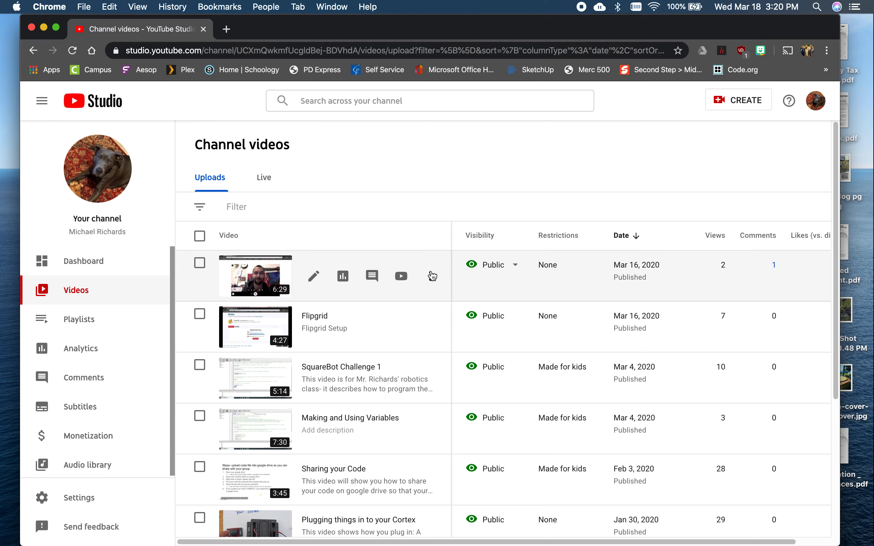
Step: Copy the shareable link of the newest listed video, the one about making a Flipgrid prompt
left_click(430, 278)
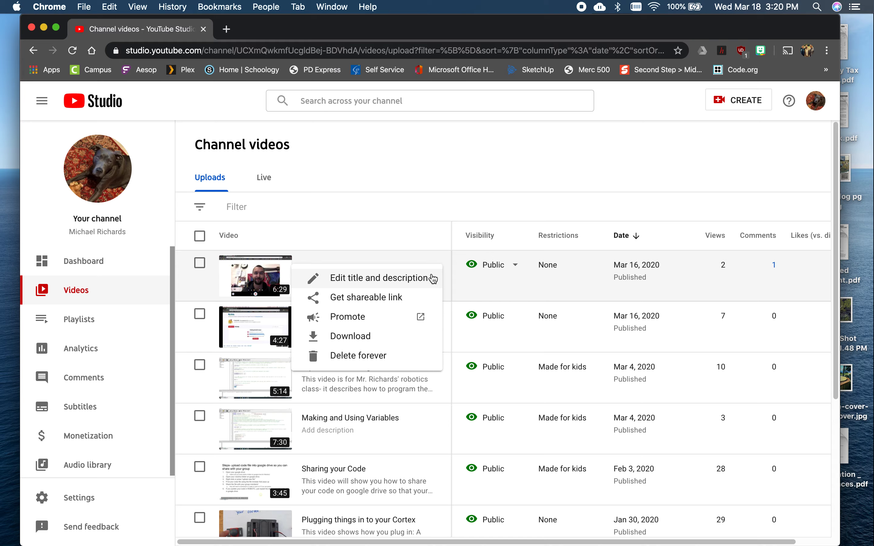
left_click(385, 298)
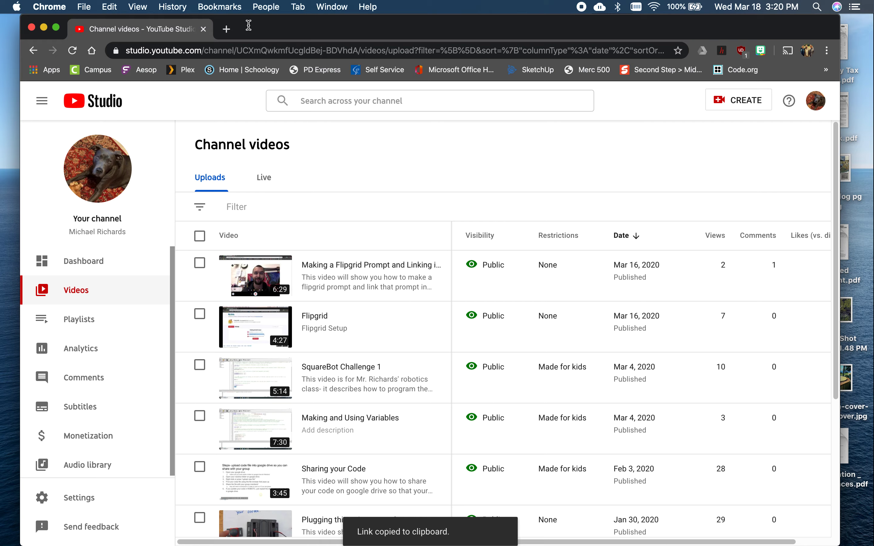
Step: Switch to Schoology in a new browser tab and open the Foundations 8 course with section 86
left_click(226, 29)
left_click(241, 77)
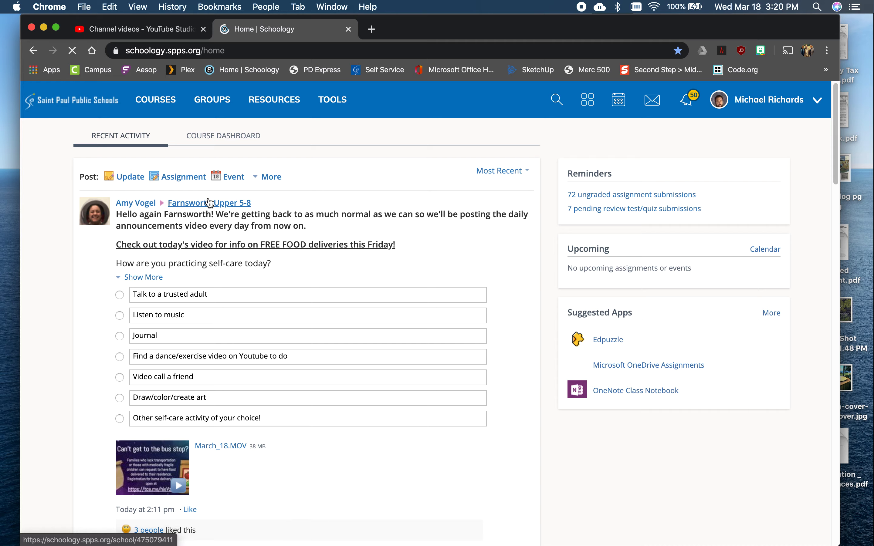
left_click(162, 107)
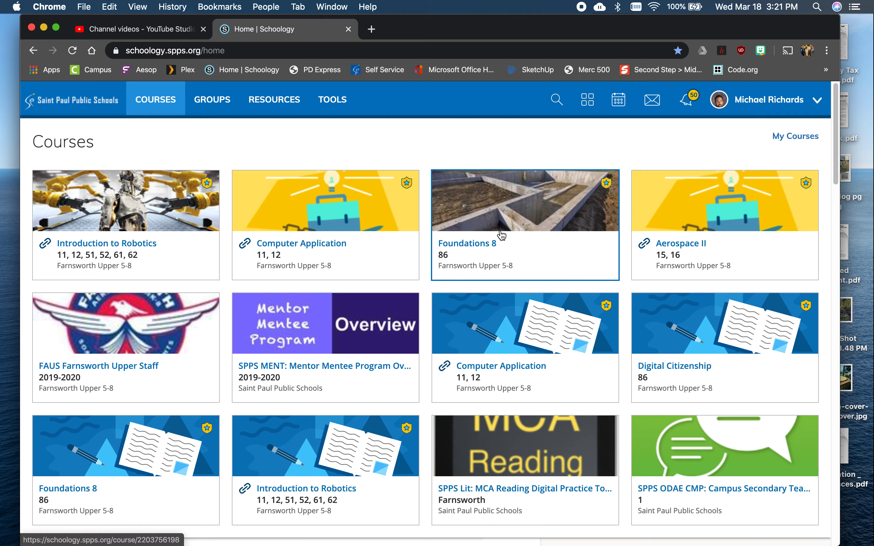
left_click(501, 236)
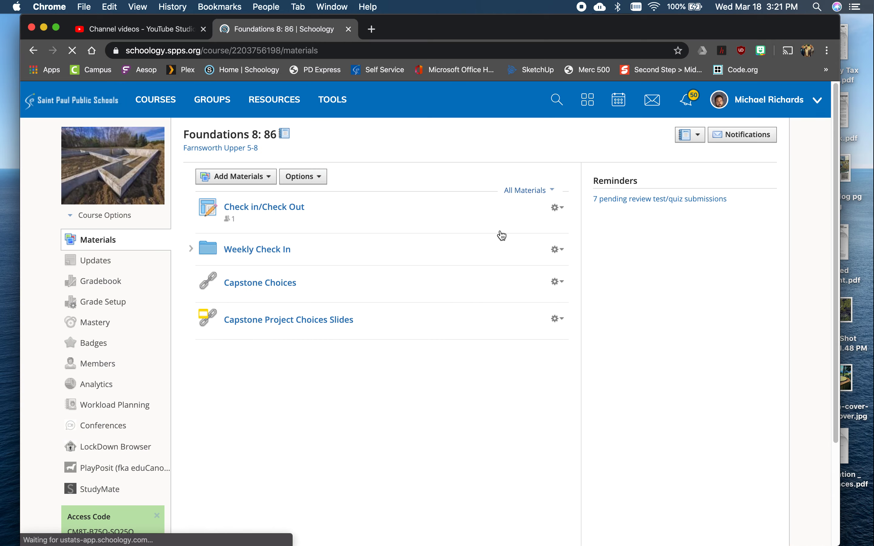
Step: Add the copied YouTube link to the Foundations 8 course materials with the title Test
left_click(269, 178)
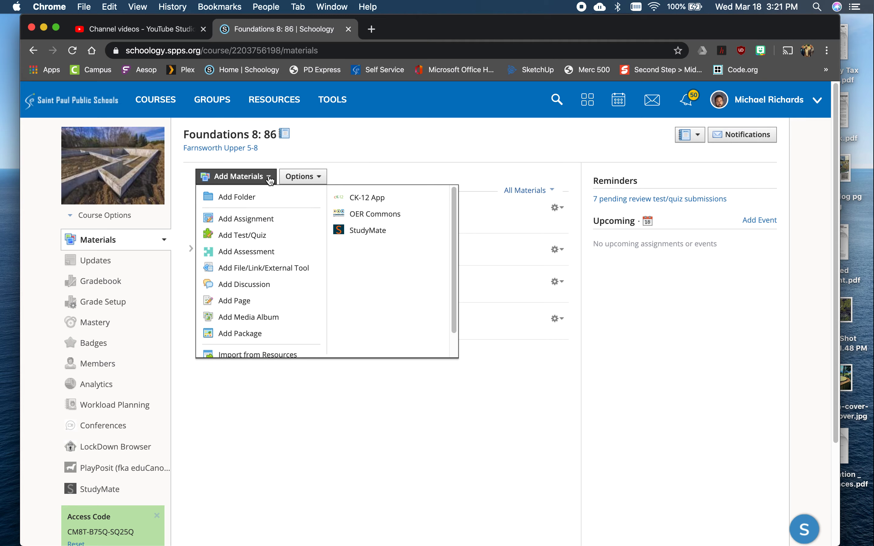
left_click(277, 269)
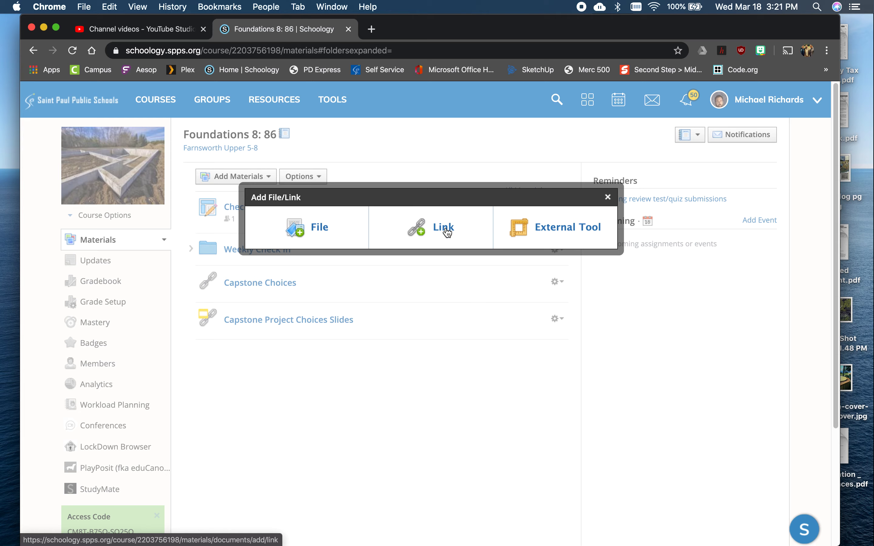
left_click(446, 234)
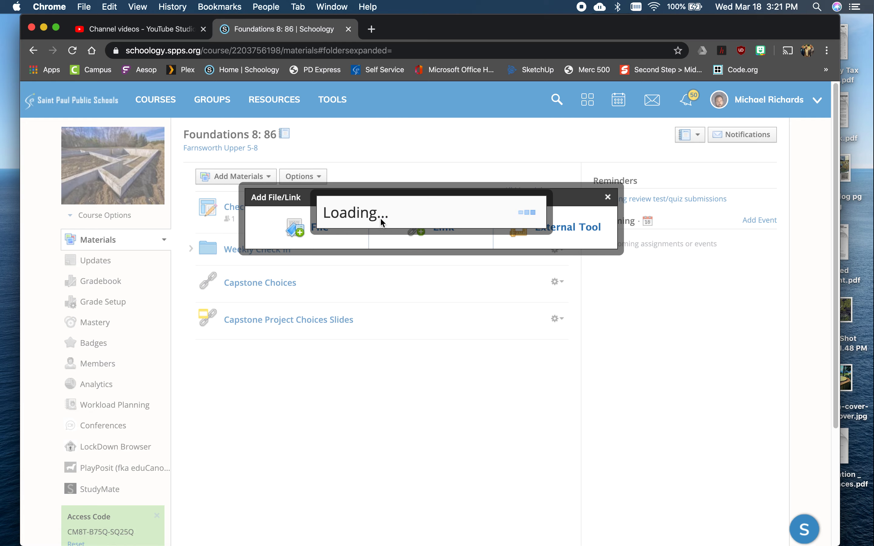
key("super+v")
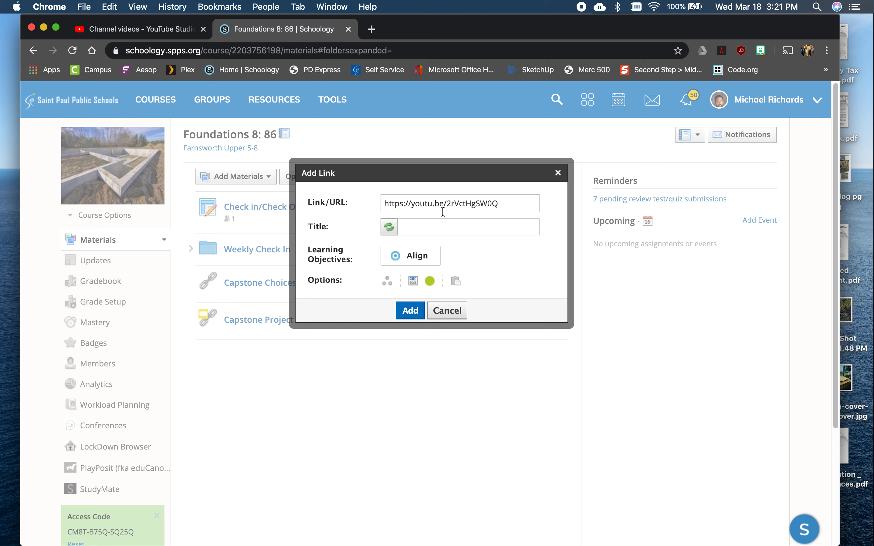
left_click(451, 224)
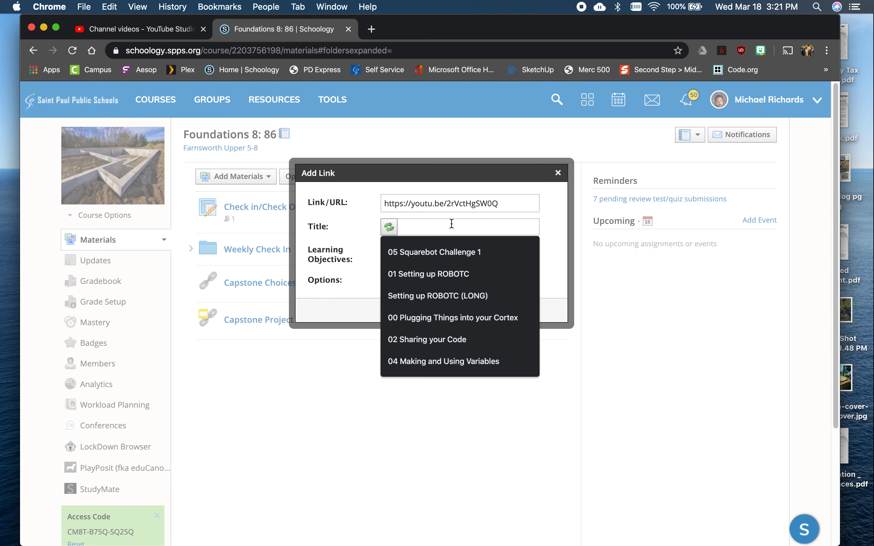
type("Test")
left_click(416, 310)
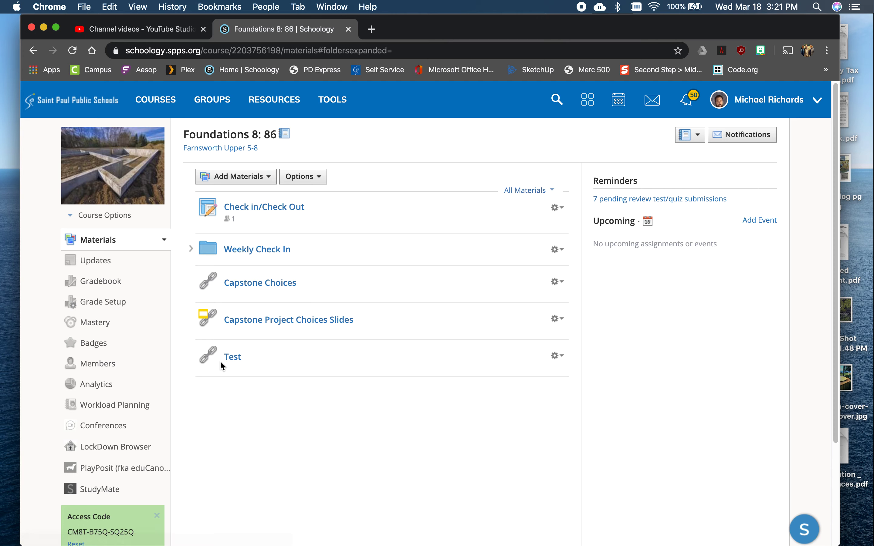
Step: Test that the Test link plays its video in a separate tab, pause it and return to the course materials
left_click(229, 357)
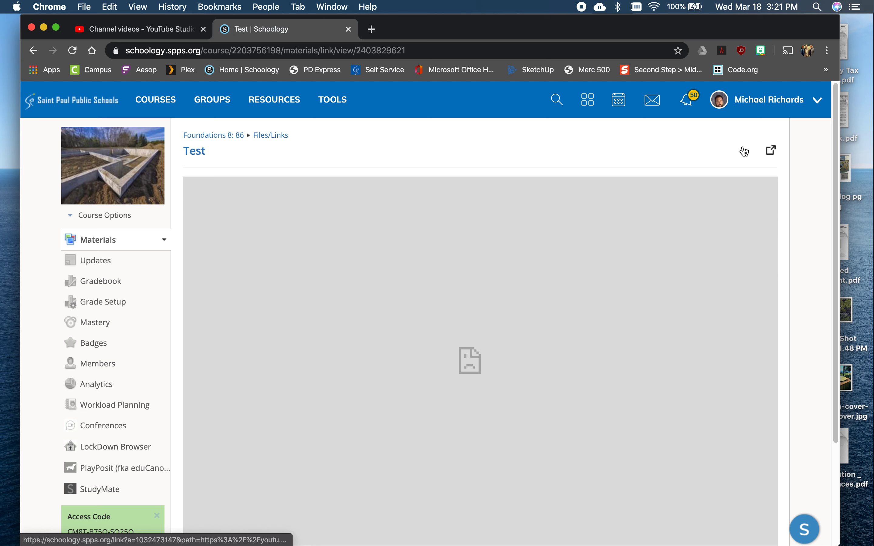
left_click(771, 152)
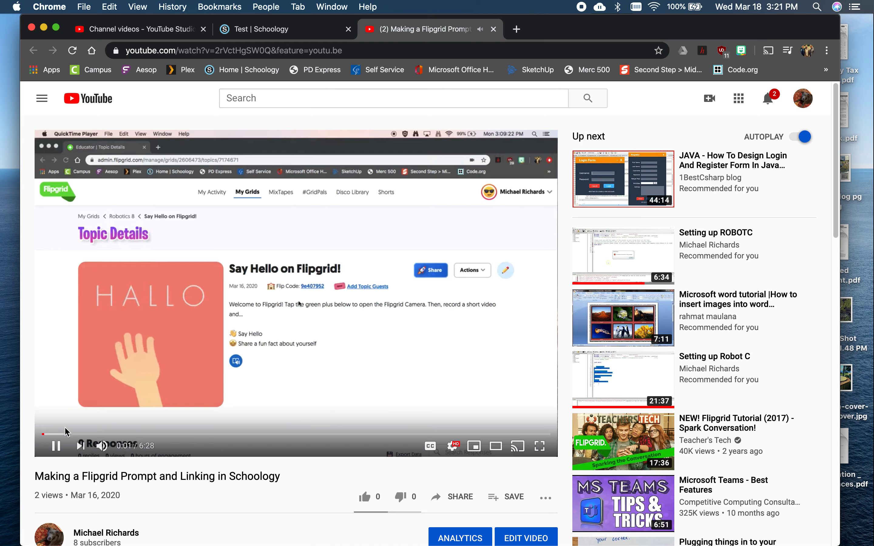
left_click(55, 446)
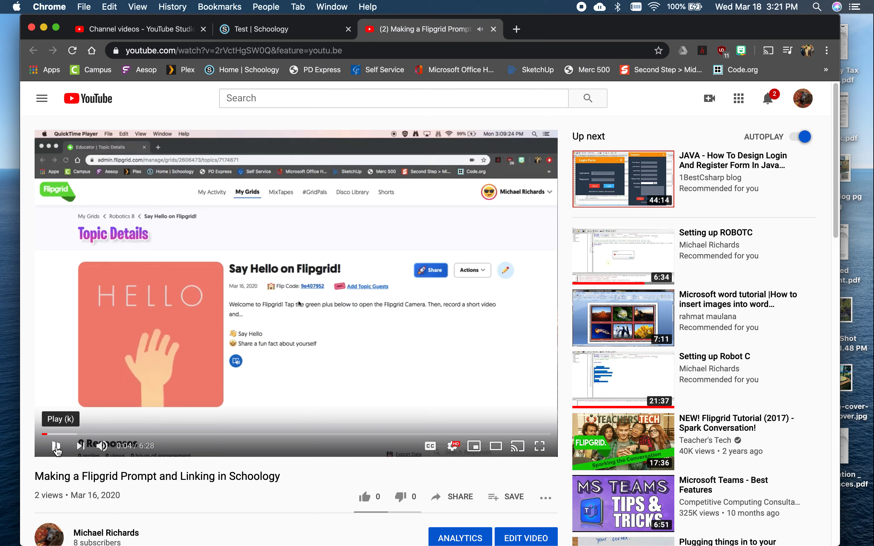
left_click(246, 31)
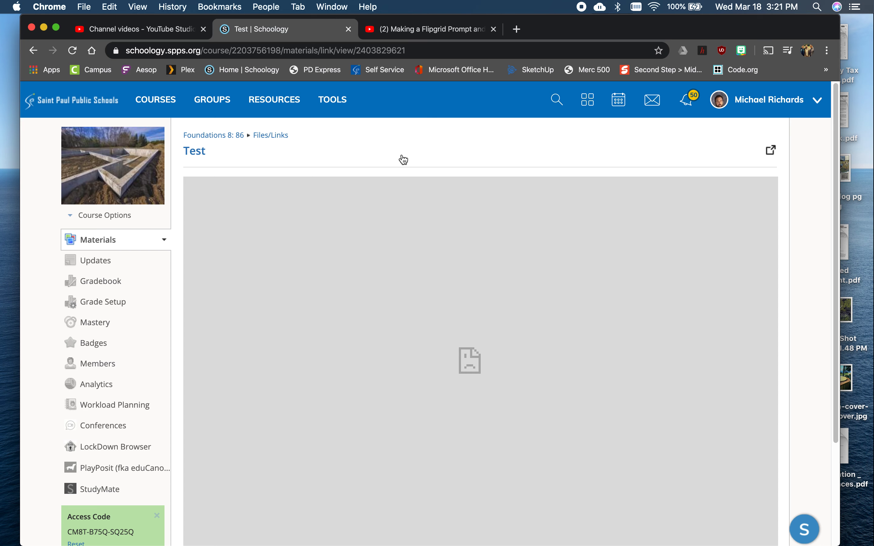
left_click(34, 52)
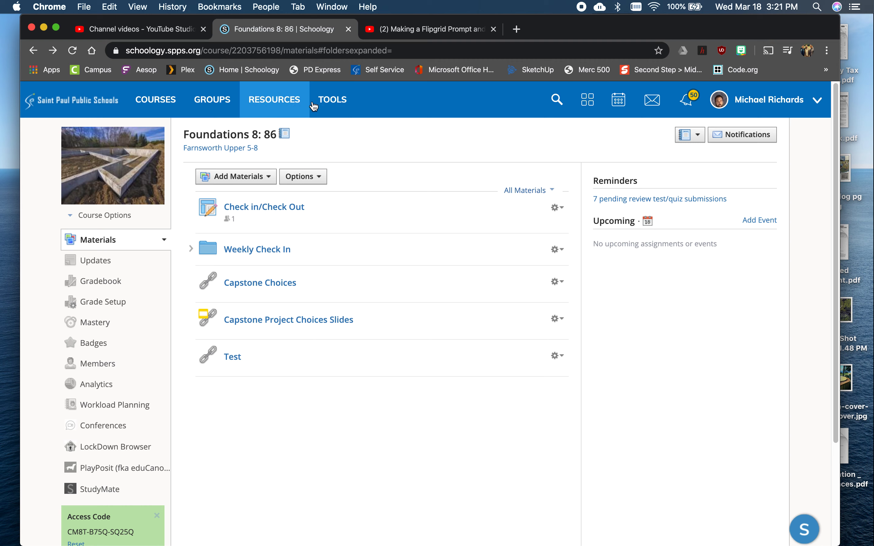
Step: Open the Advisor Dashboard and look up a student by first name to view their course summary
left_click(340, 105)
left_click(357, 146)
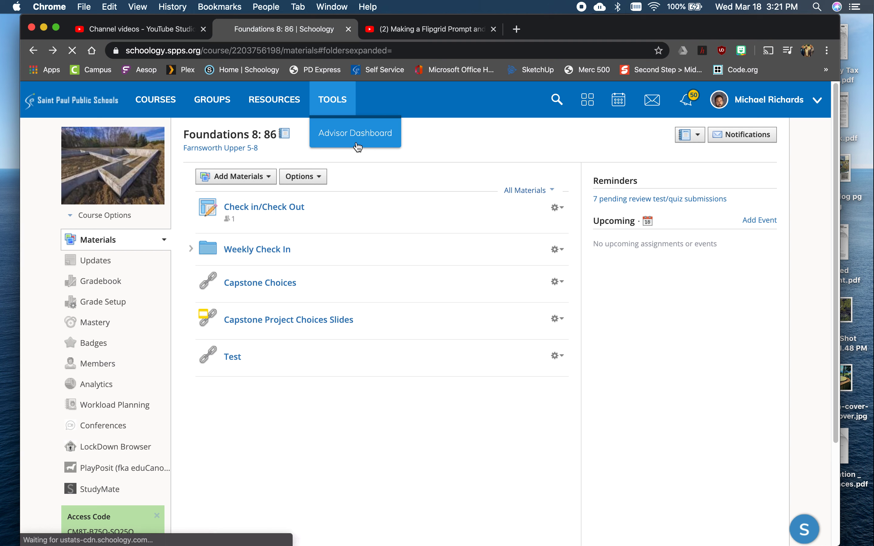
left_click(183, 140)
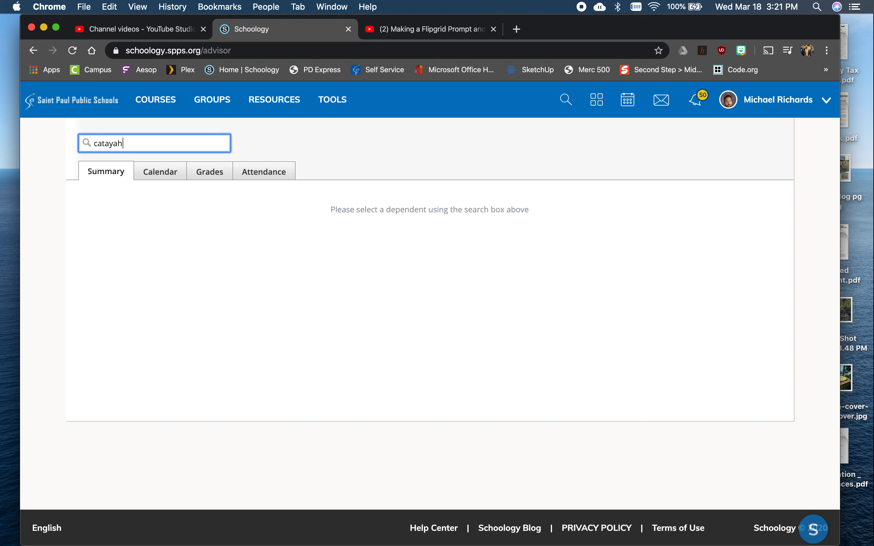
key("Return")
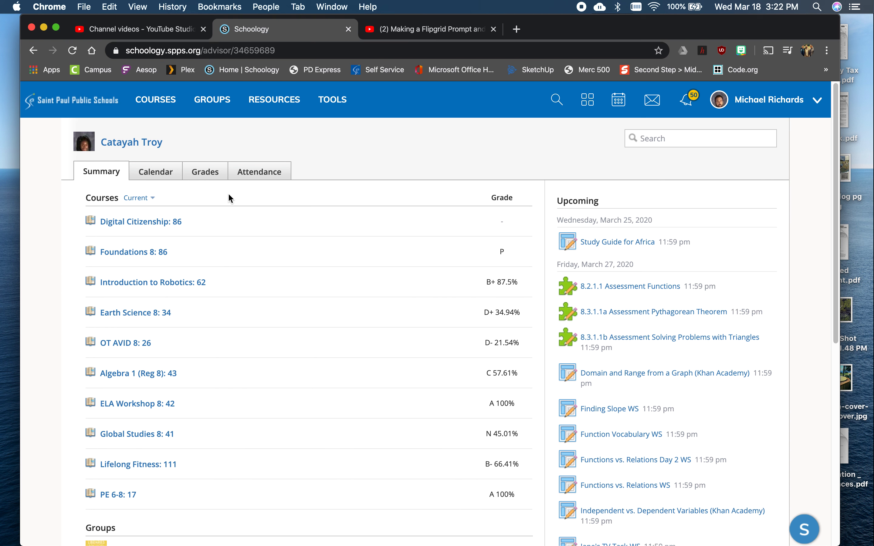
scroll(278, 216, "down", 1)
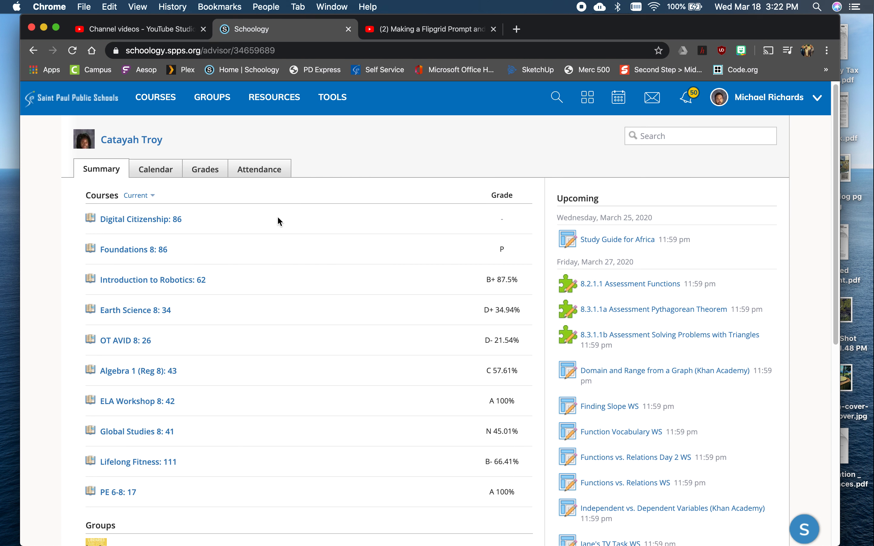
Step: View the Foundations 8 course materials as the selected student
left_click(131, 252)
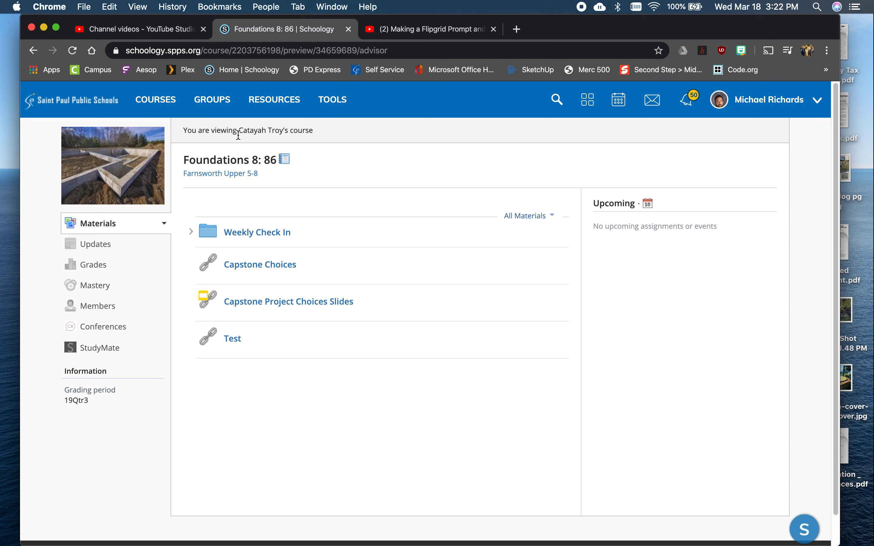
left_click_drag(238, 135, 353, 141)
left_click(355, 171)
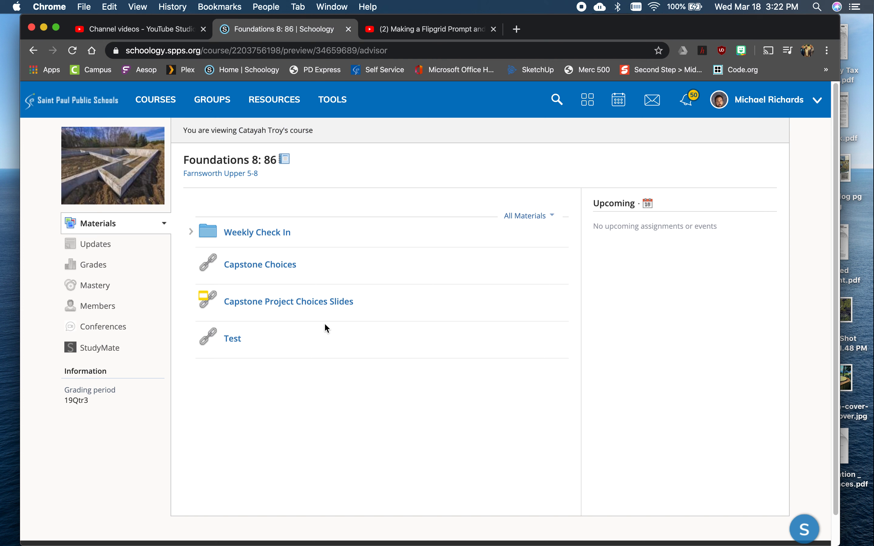
Step: Check that the Test link opens its video from the student's course view, and close both YouTube video tabs
left_click(231, 339)
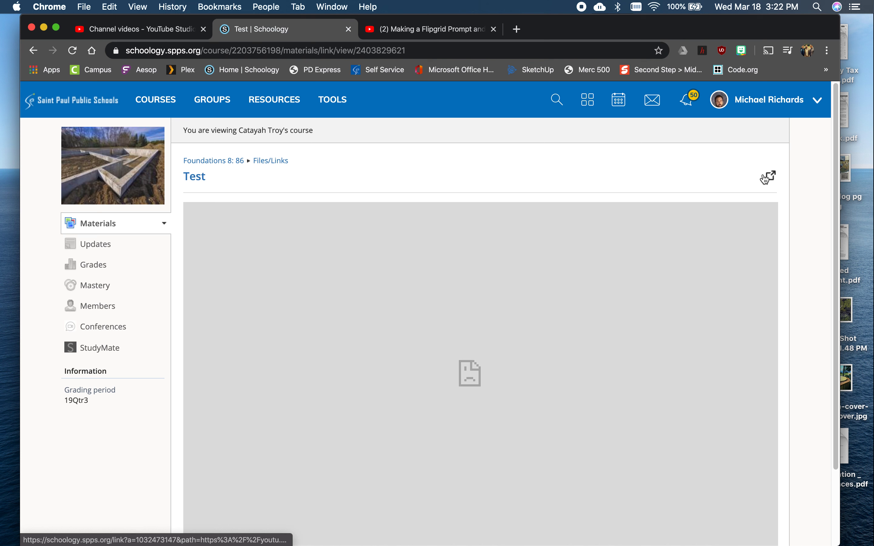
left_click(769, 176)
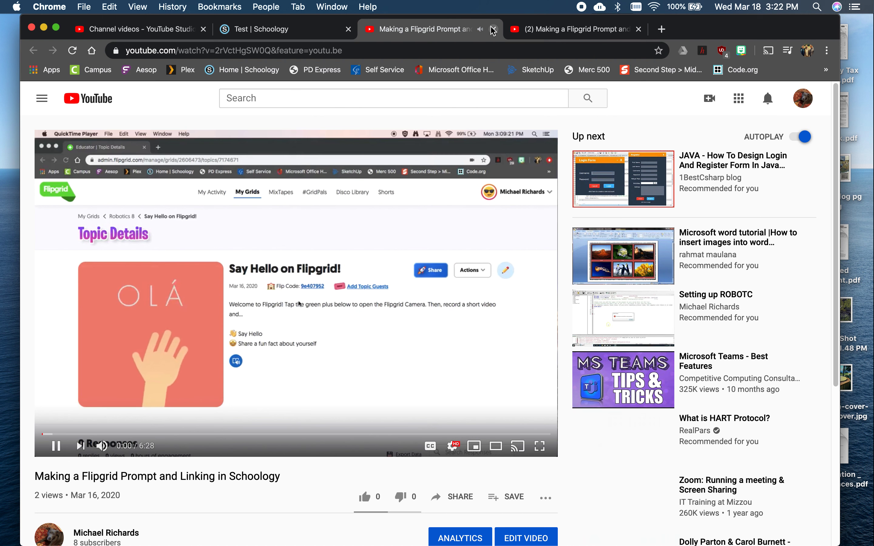
left_click(493, 30)
left_click(493, 29)
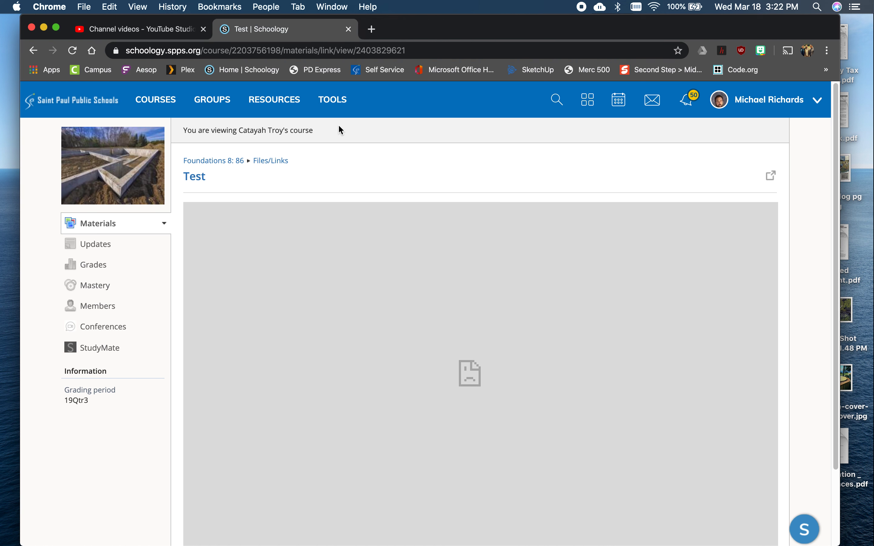